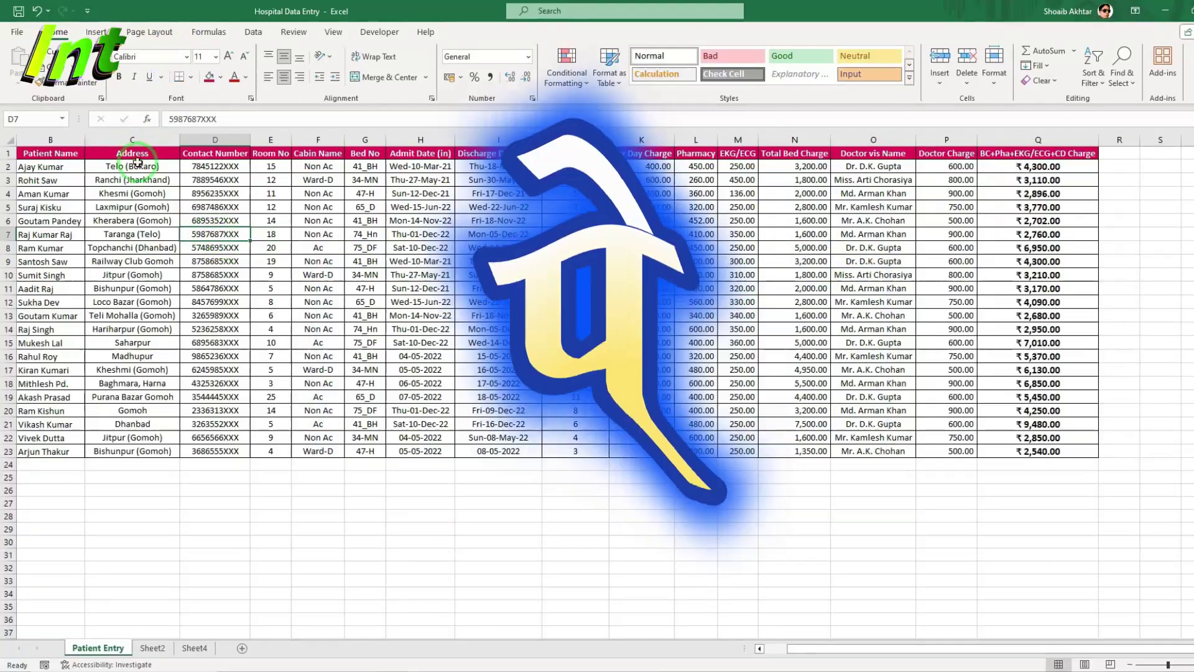
Step: Select the Address column of the patient table after checking nearby rows and columns
key("ctrl+shift+plus")
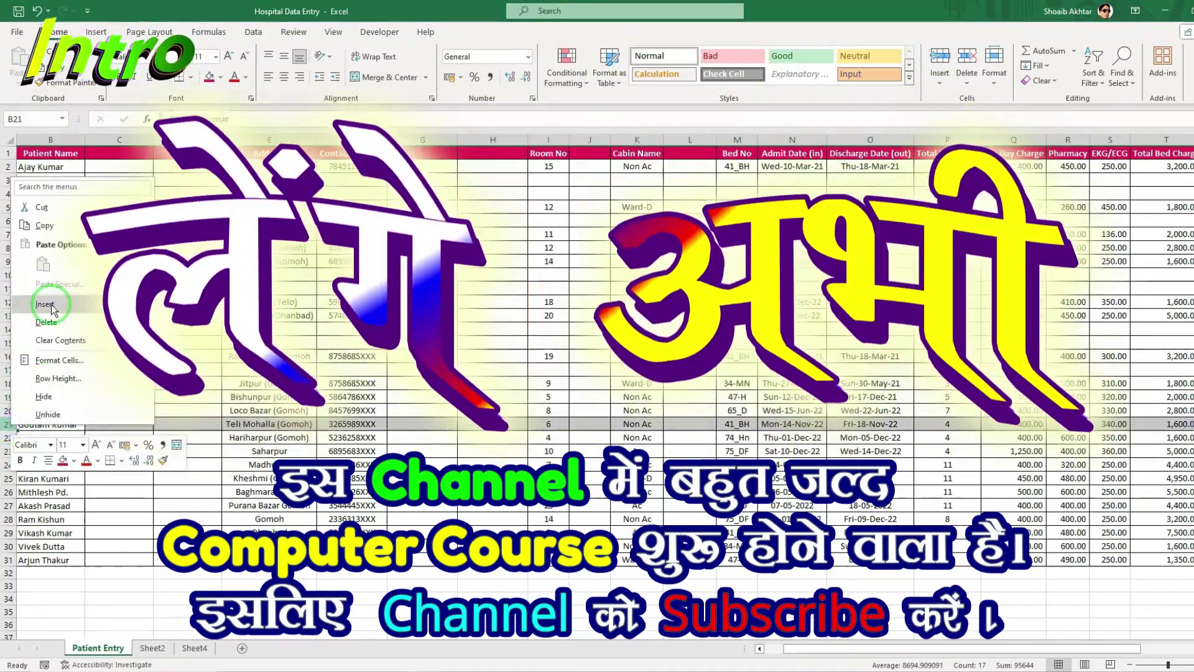
left_click(45, 304)
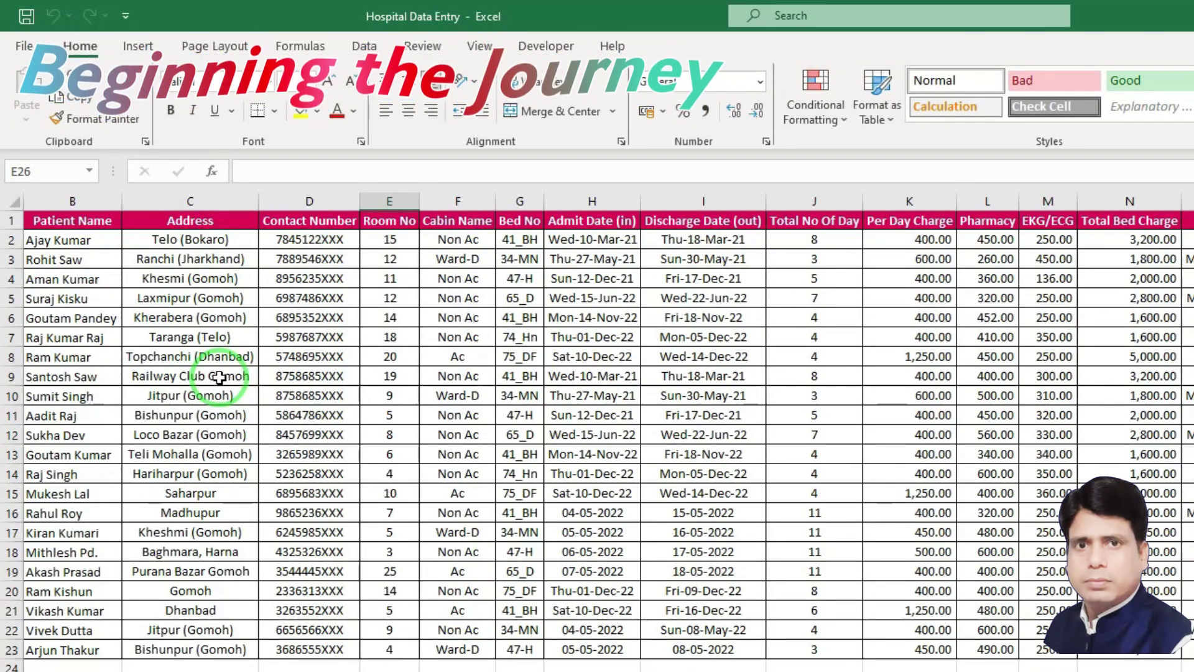
left_click(187, 199)
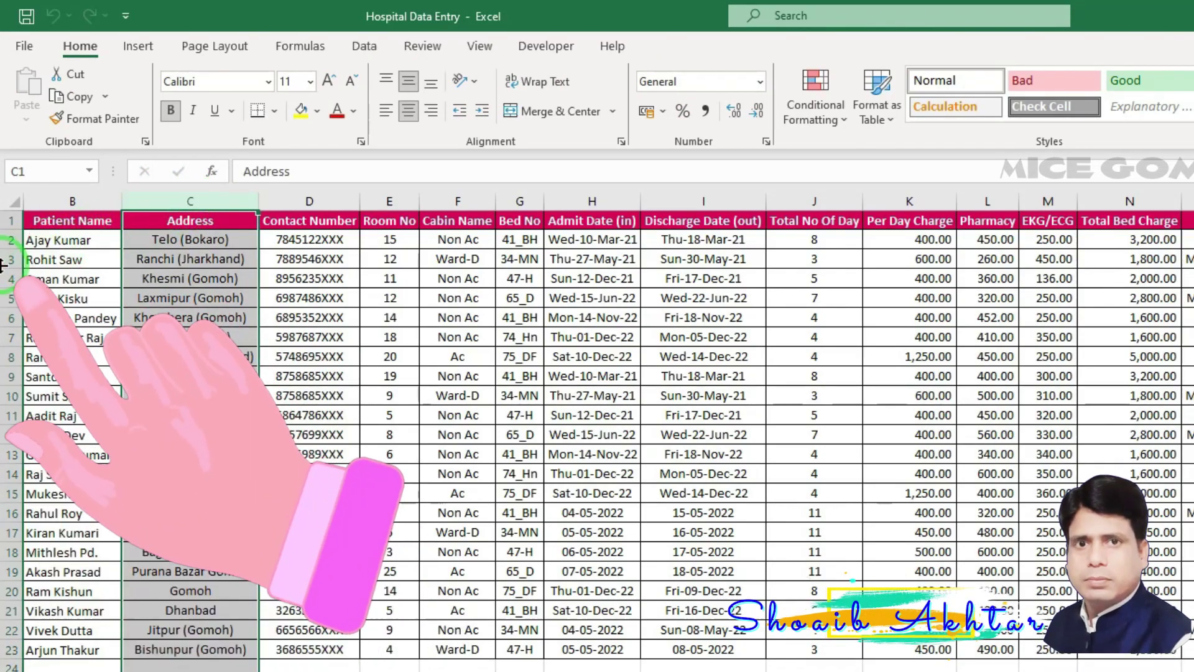
left_click(5, 260)
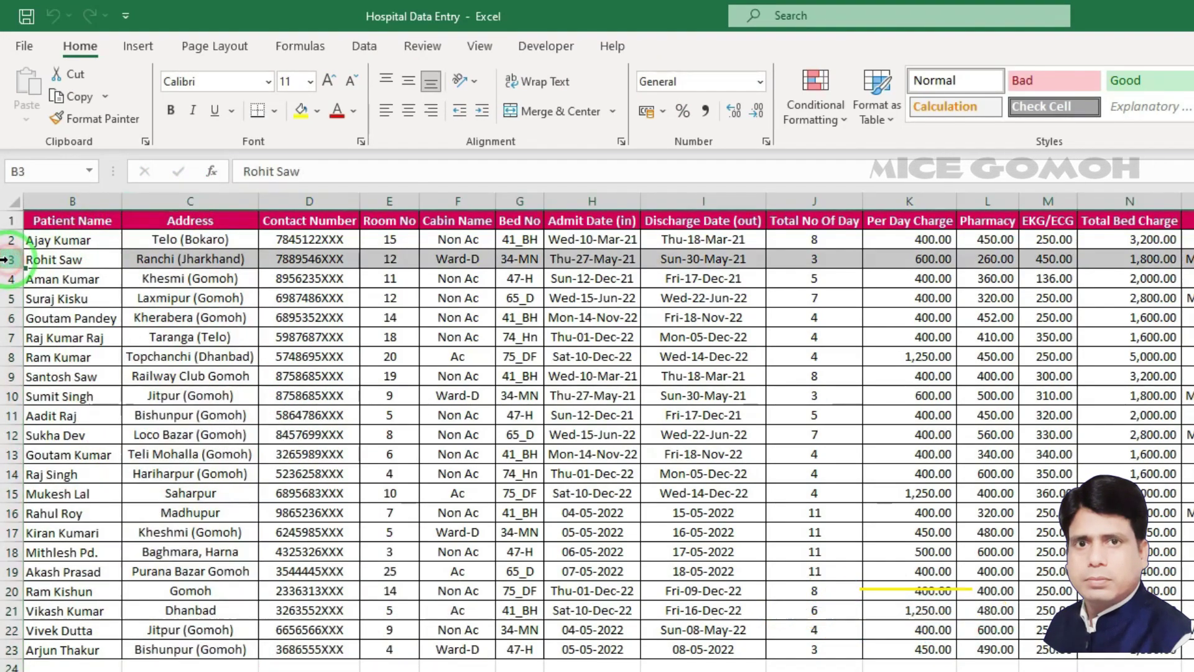
left_click(5, 376)
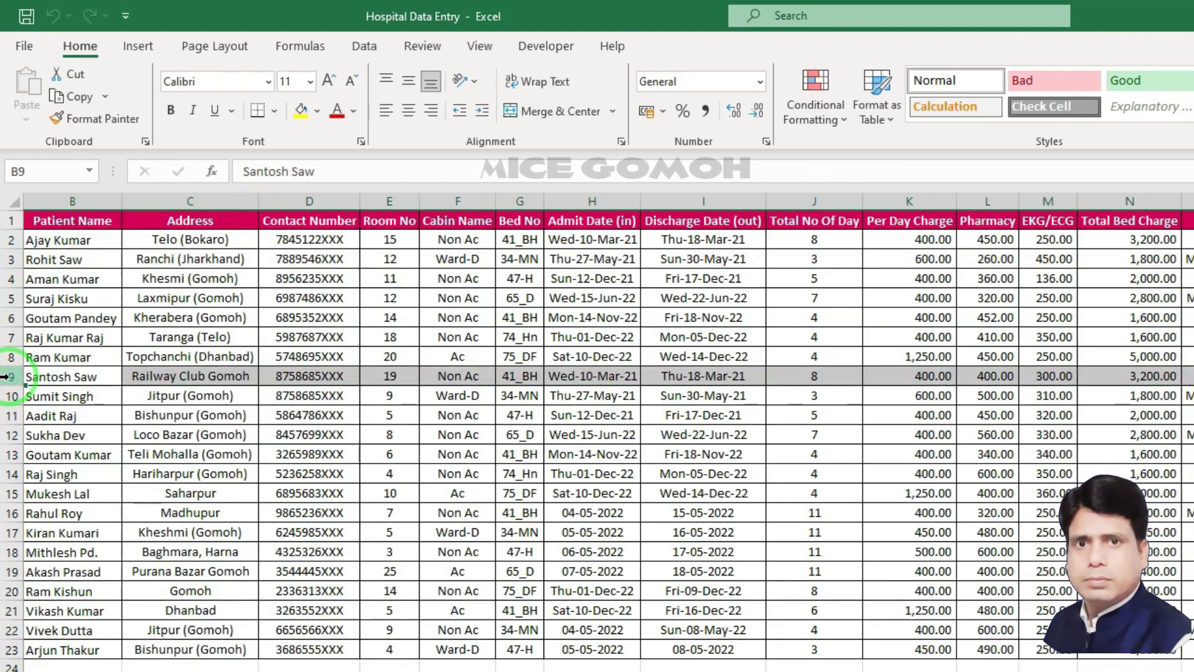
left_click(314, 201)
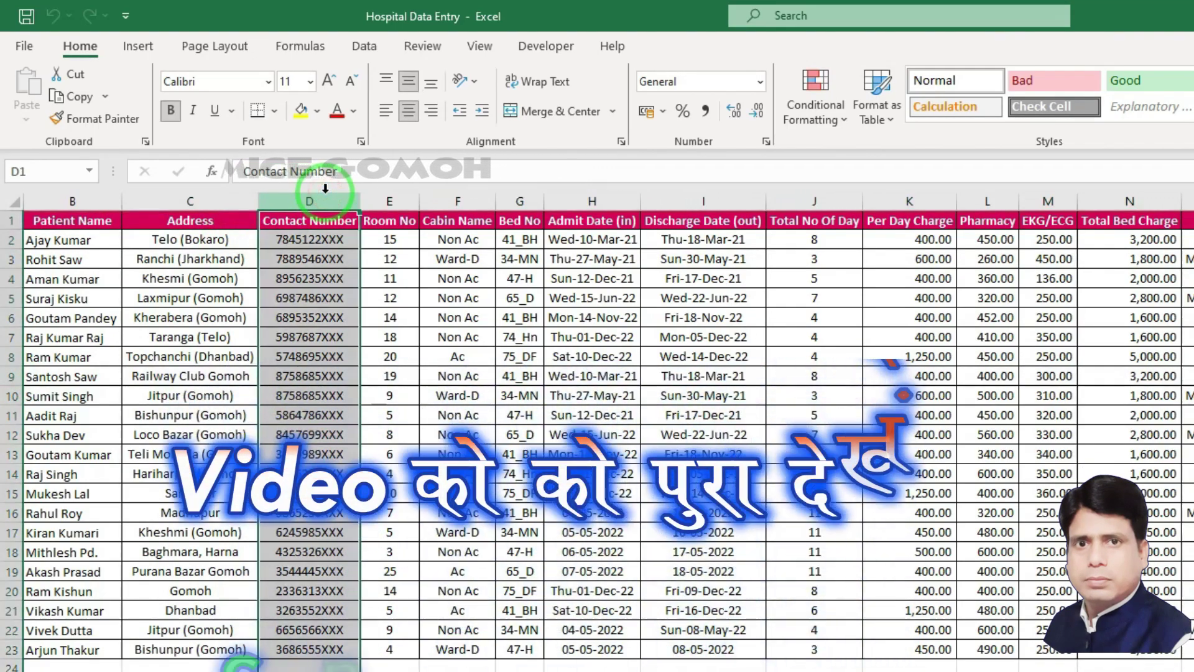
left_click(199, 201)
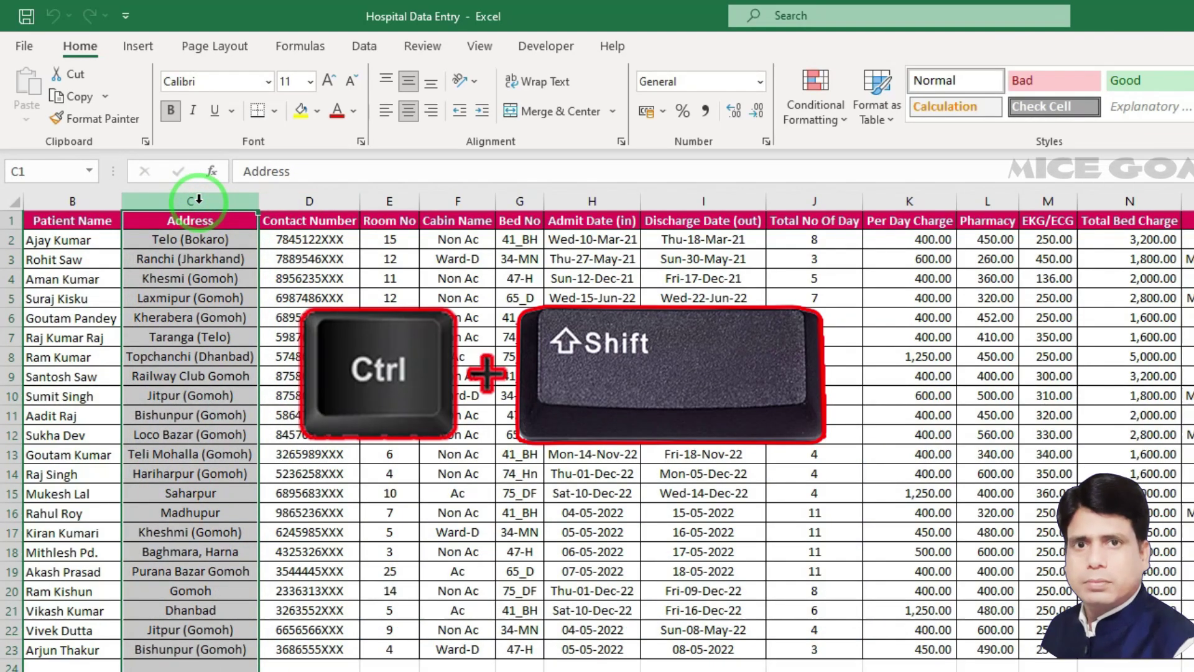
Step: Insert two blank columns before Address and one before Contact Number with Ctrl+Shift++
key("ctrl+shift+plus")
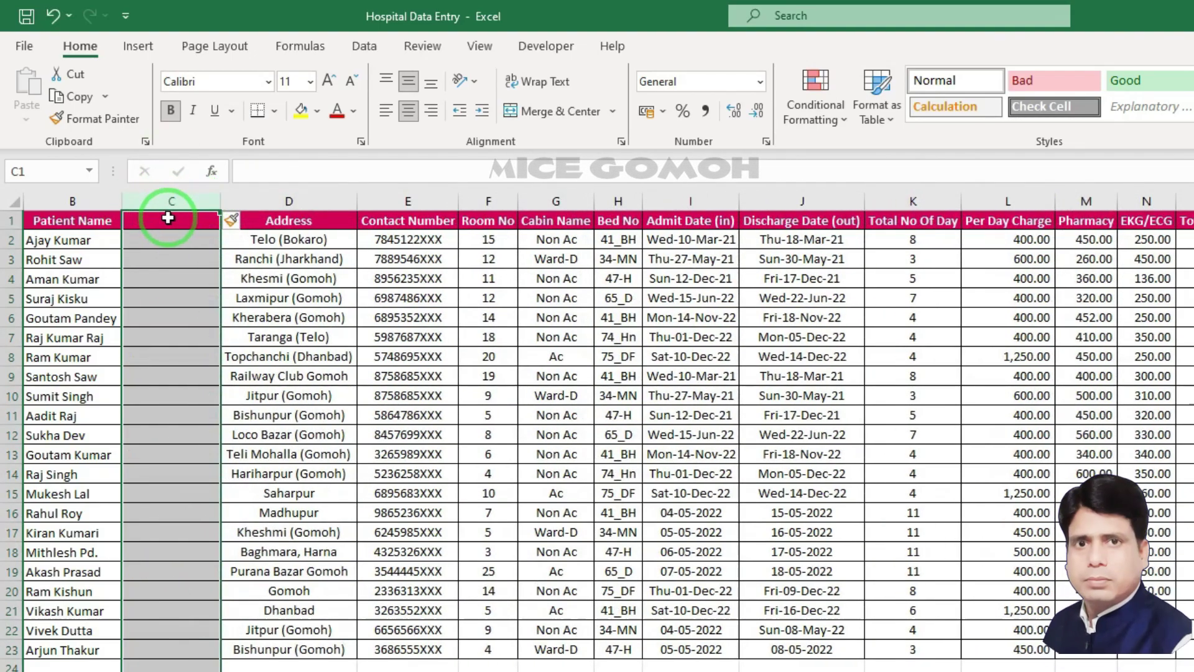
key("ctrl+shift+plus")
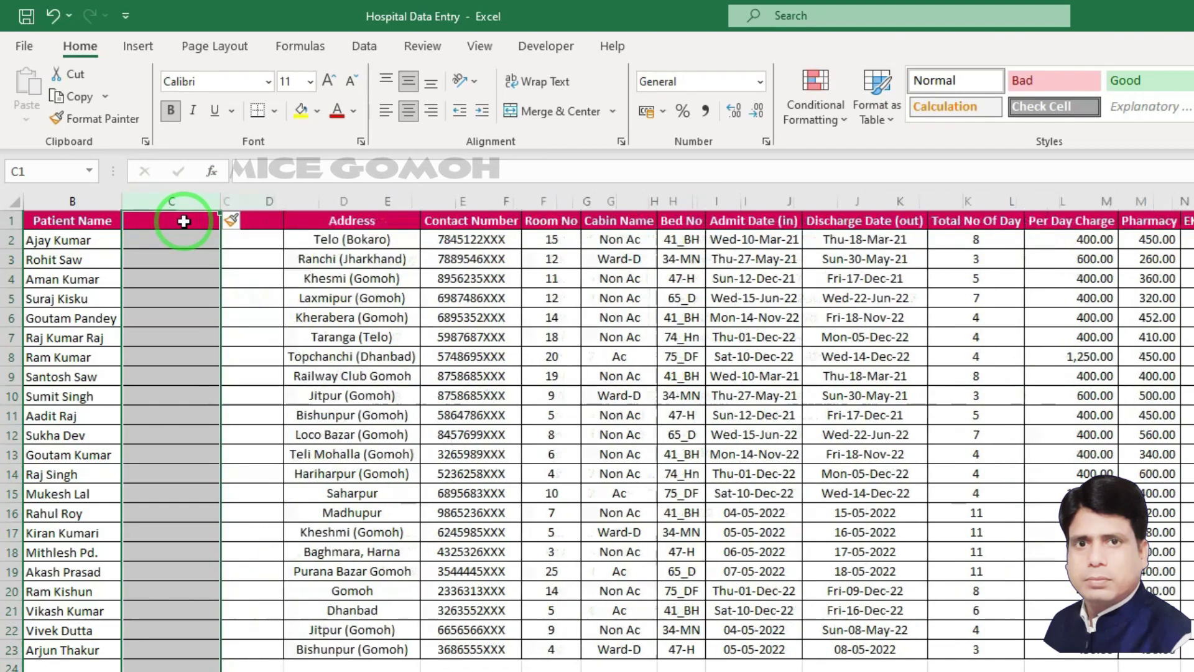
left_click(464, 200)
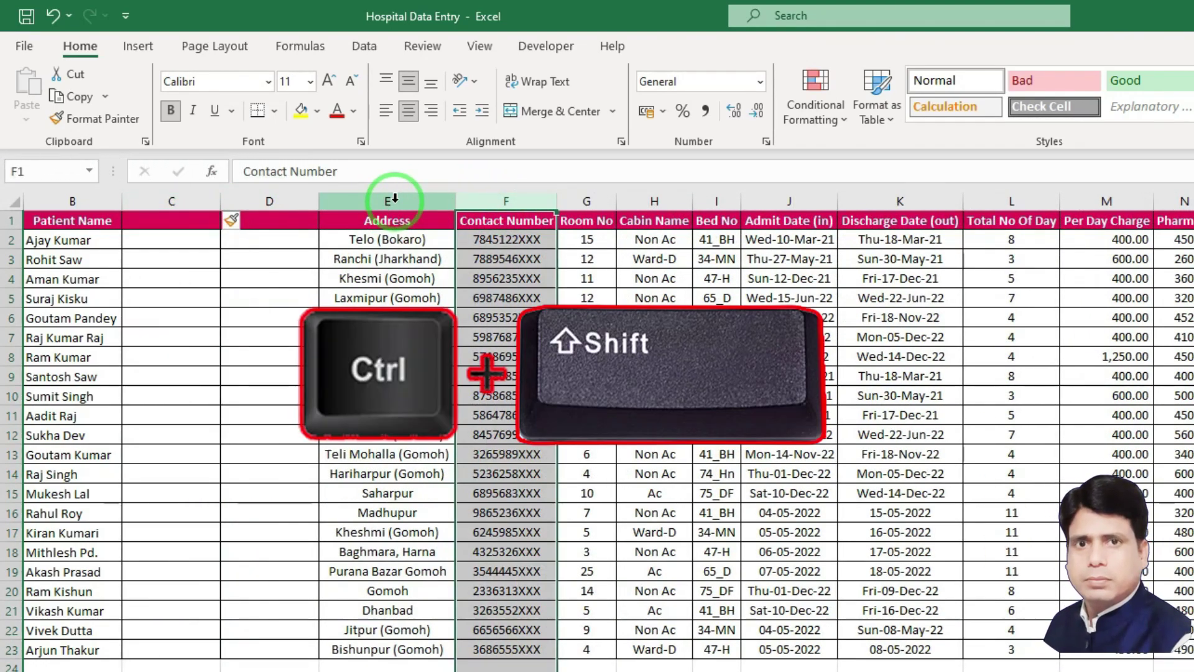
key("ctrl+shift+plus")
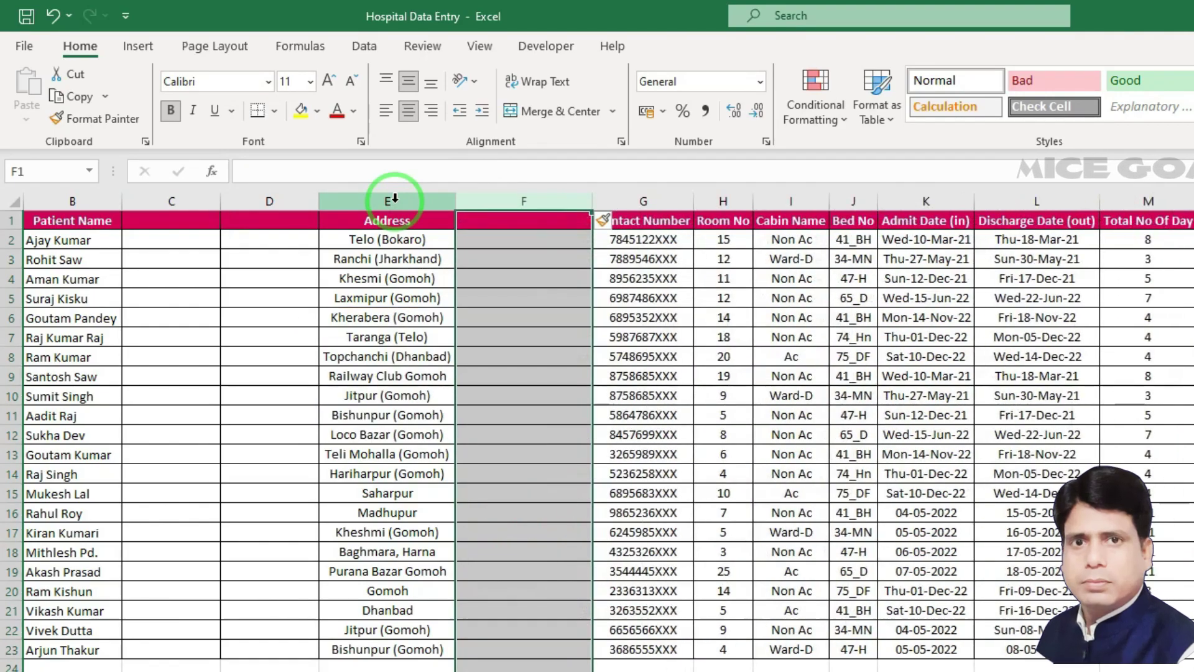
Step: Insert one blank column before Cabin Name using Home > Insert > Insert Sheet Columns
left_click(854, 201)
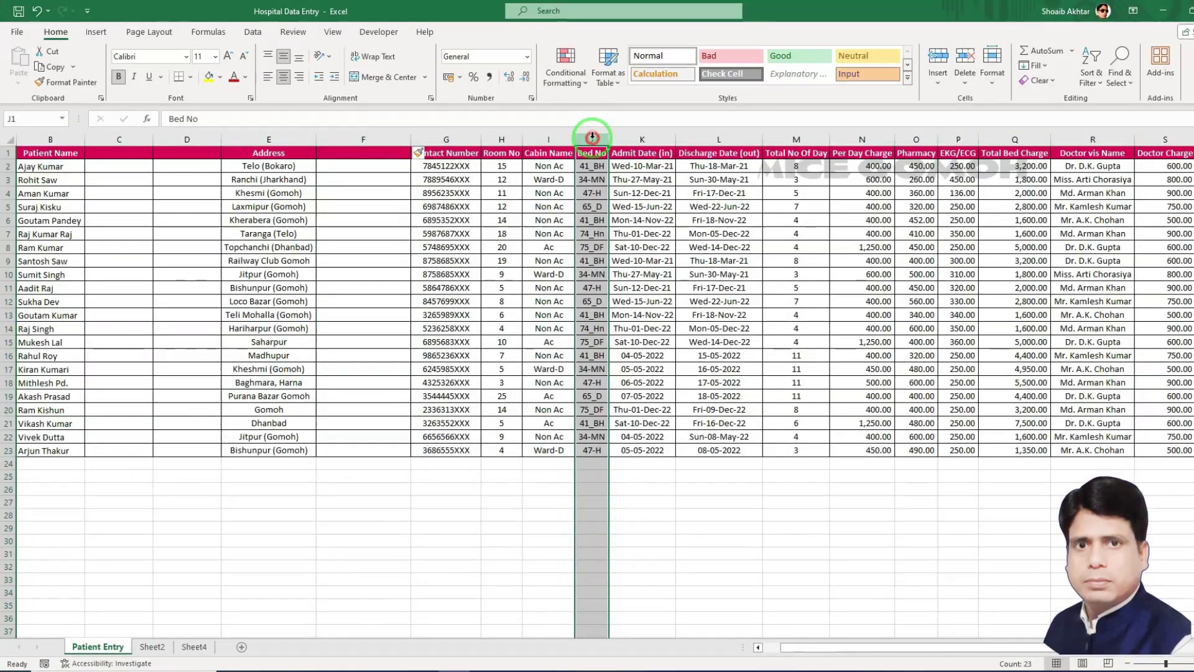
left_click(552, 139)
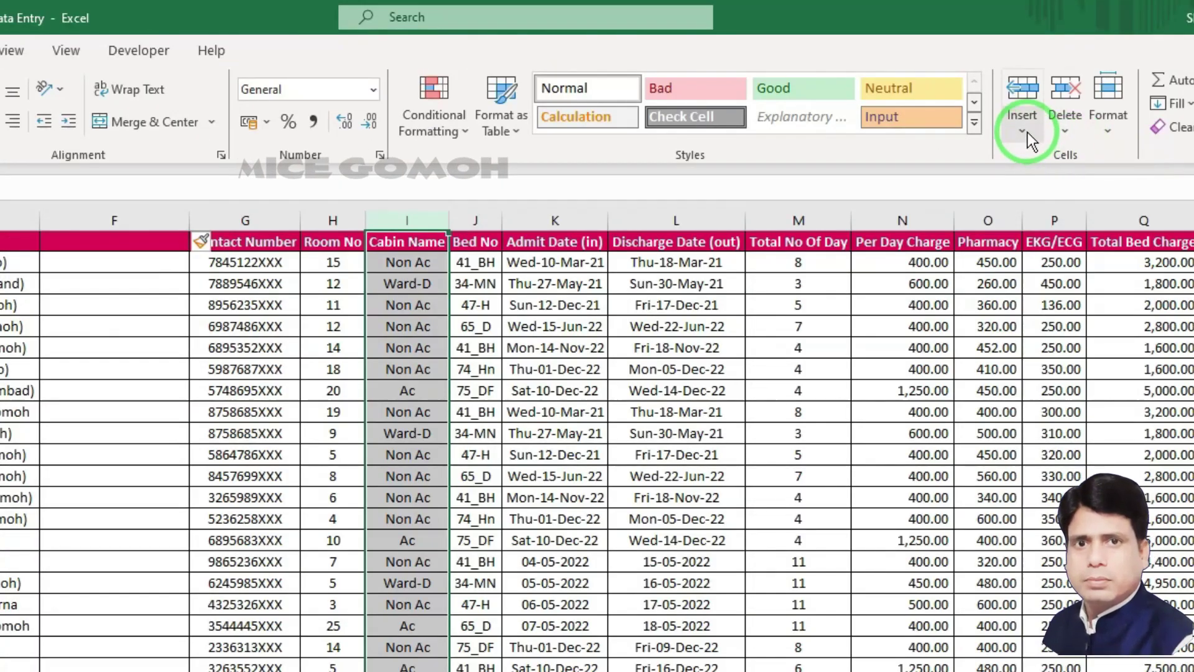
left_click(1022, 133)
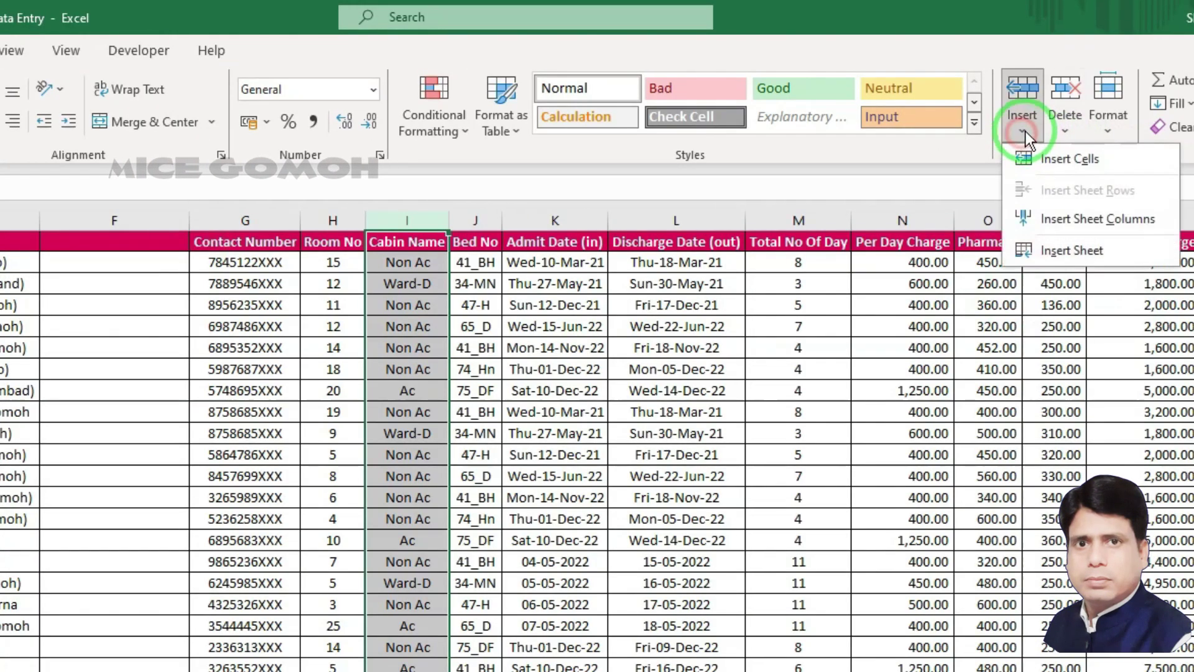
left_click(1079, 219)
left_click(641, 212)
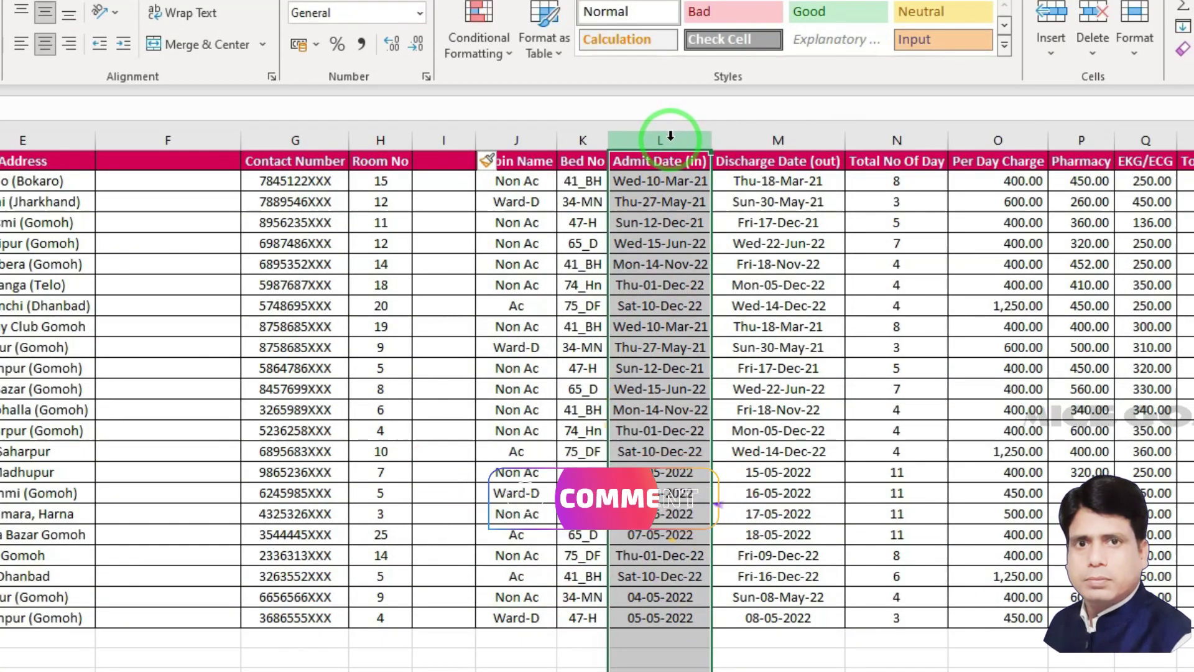
Step: Insert one blank column before Admit Date and two before Discharge Date
right_click(671, 137)
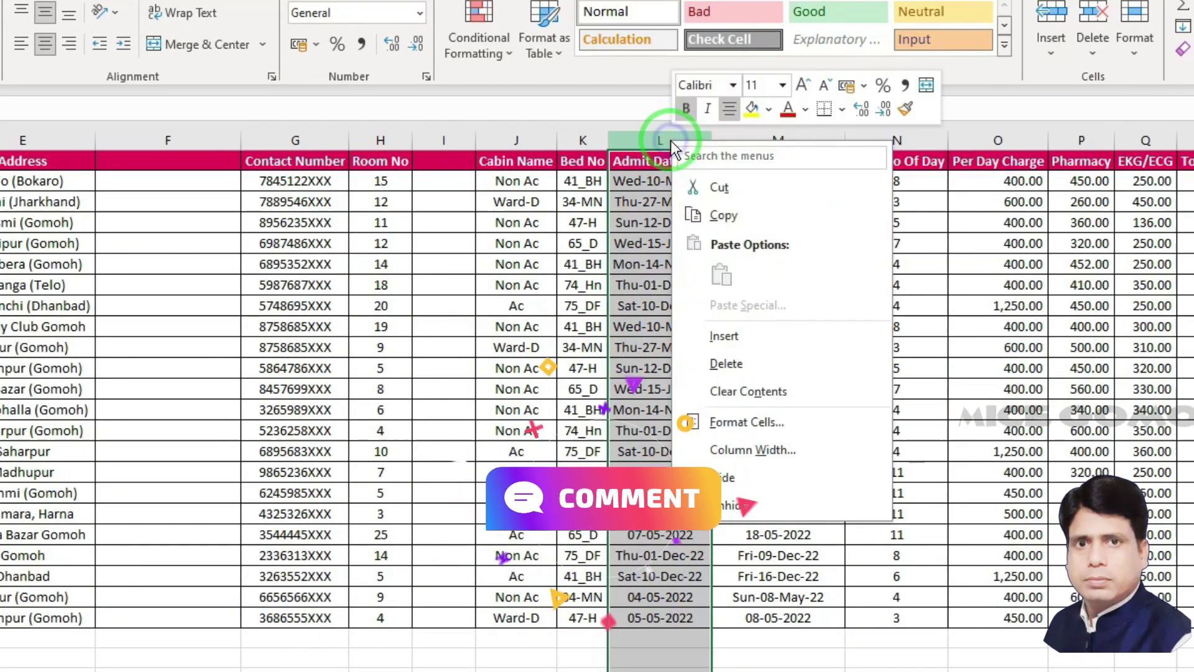
left_click(725, 335)
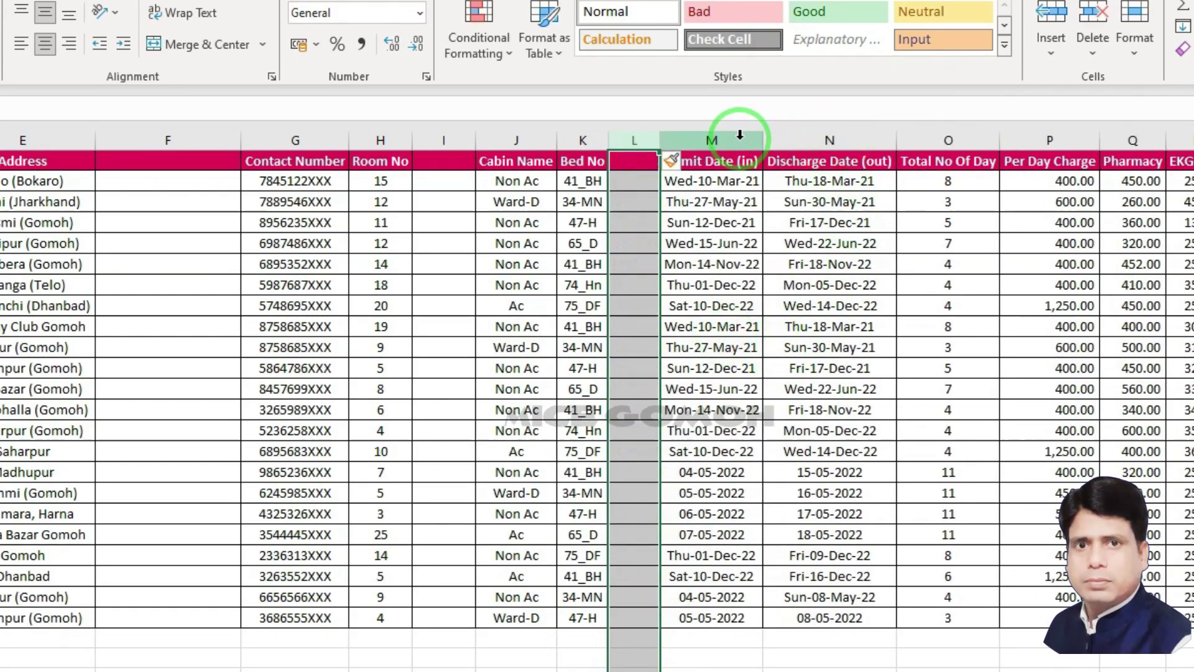
left_click_drag(828, 139, 927, 140)
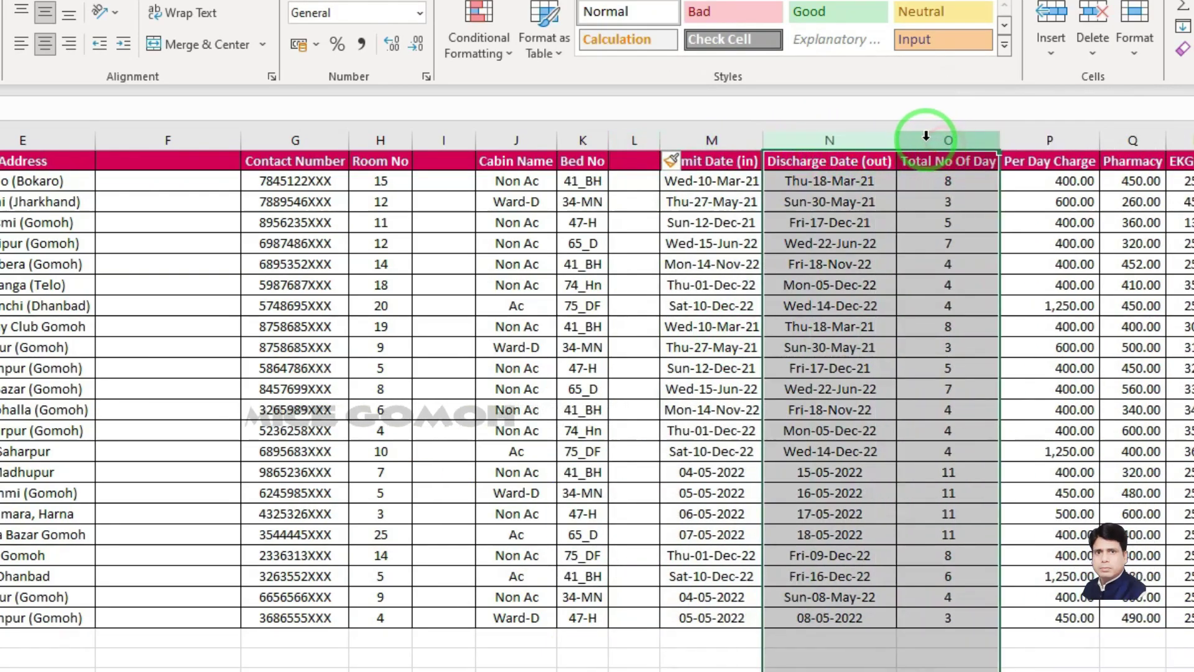
right_click(924, 141)
left_click(980, 335)
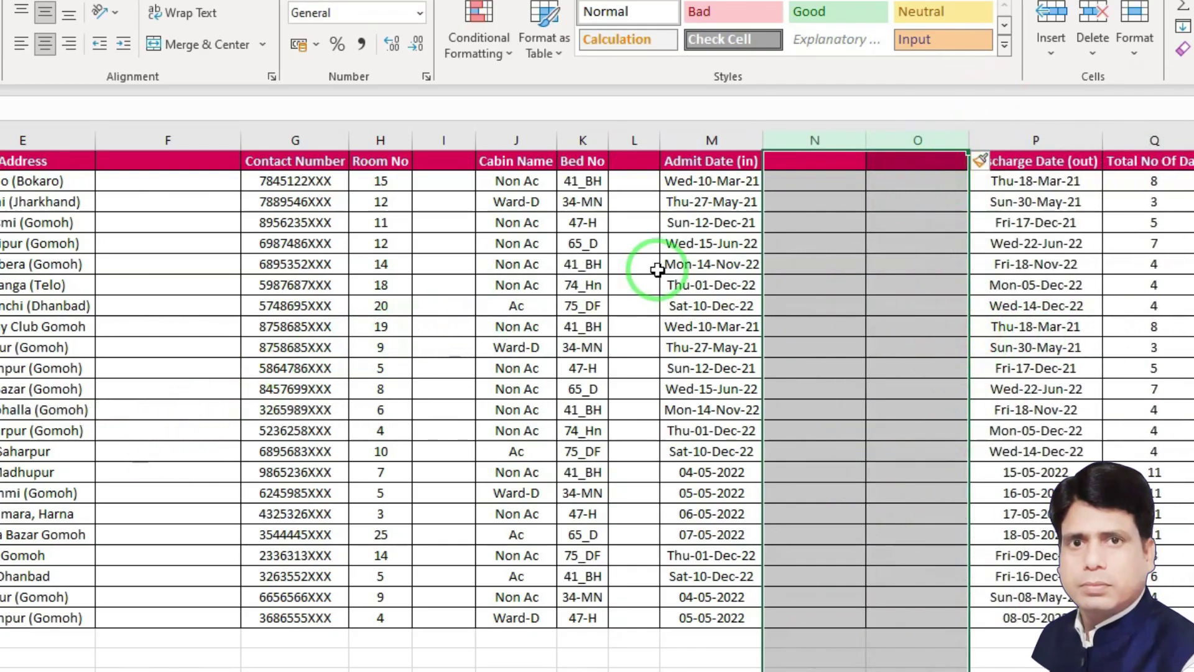
Step: Insert three blank columns before Bed No
left_click_drag(581, 140, 683, 139)
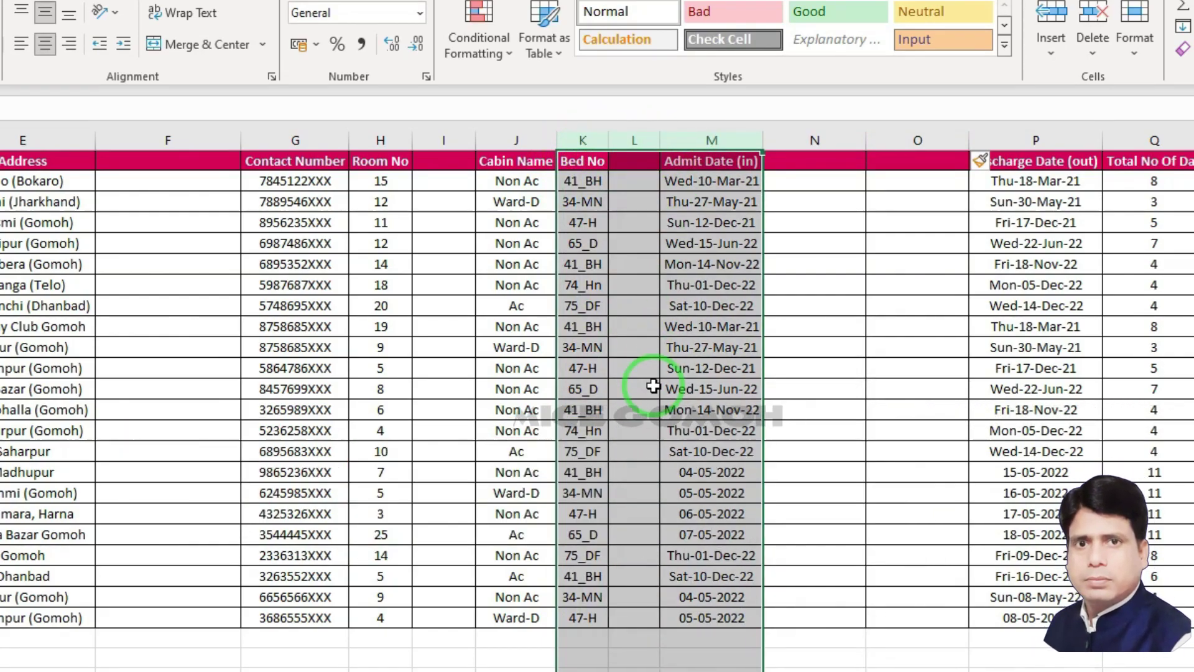
key("ctrl+shift+plus")
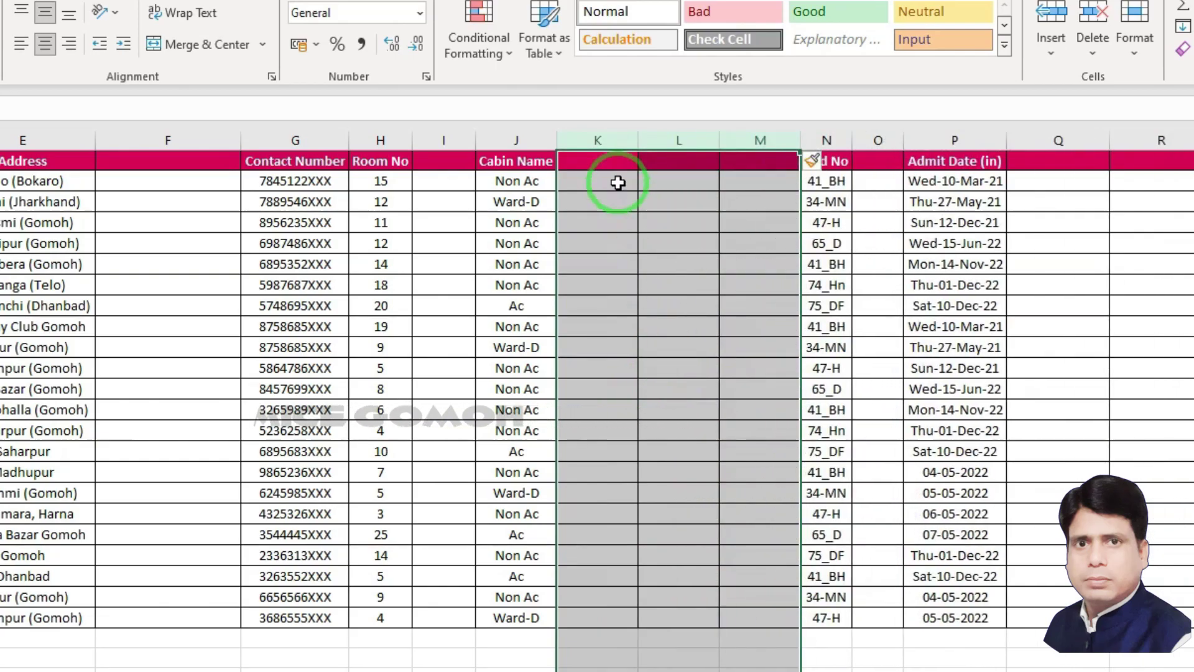
left_click_drag(617, 163, 768, 184)
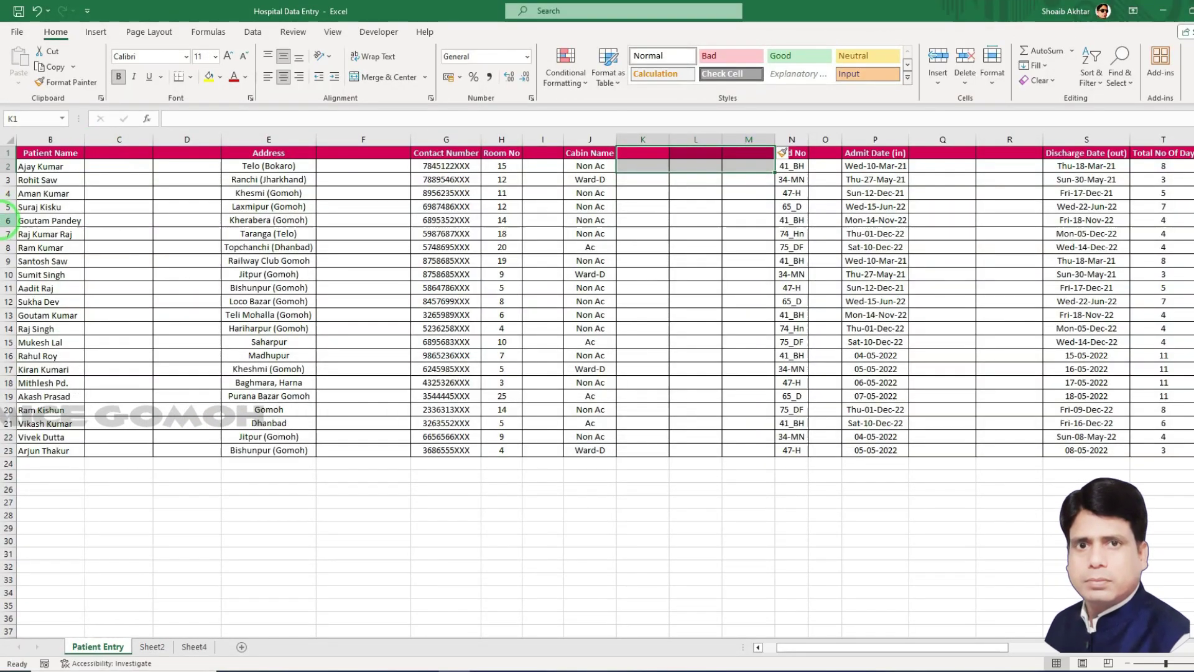
Step: Insert two blank rows above the second patient and one above the third
left_click(7, 180)
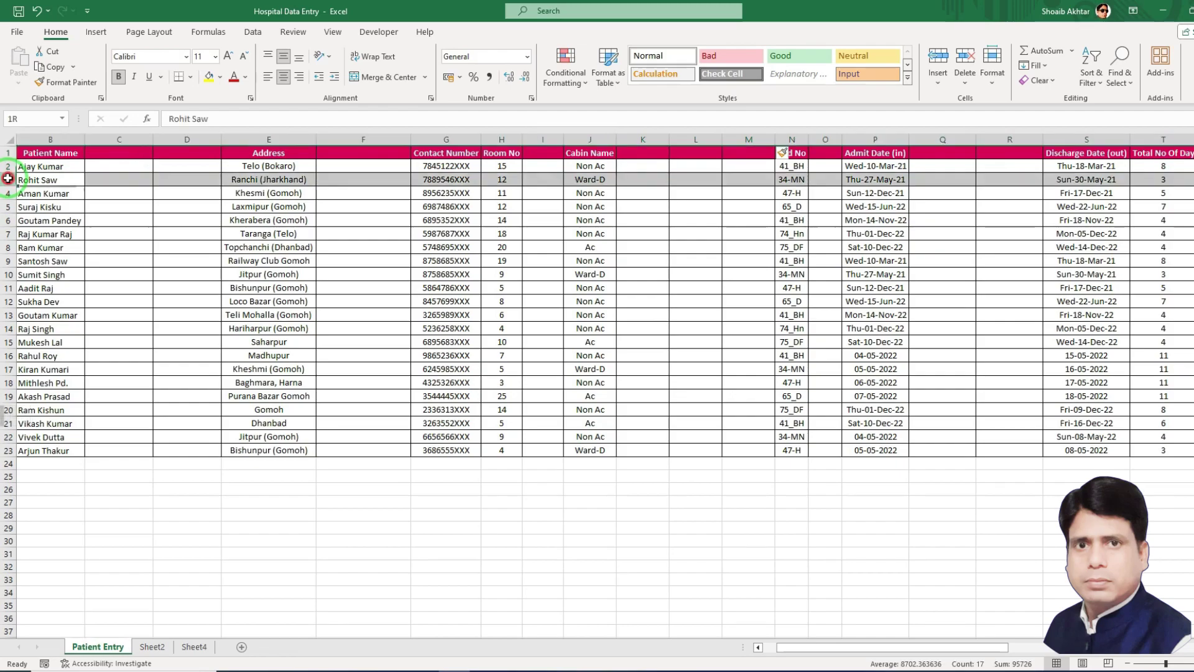
left_click_drag(8, 180, 5, 193)
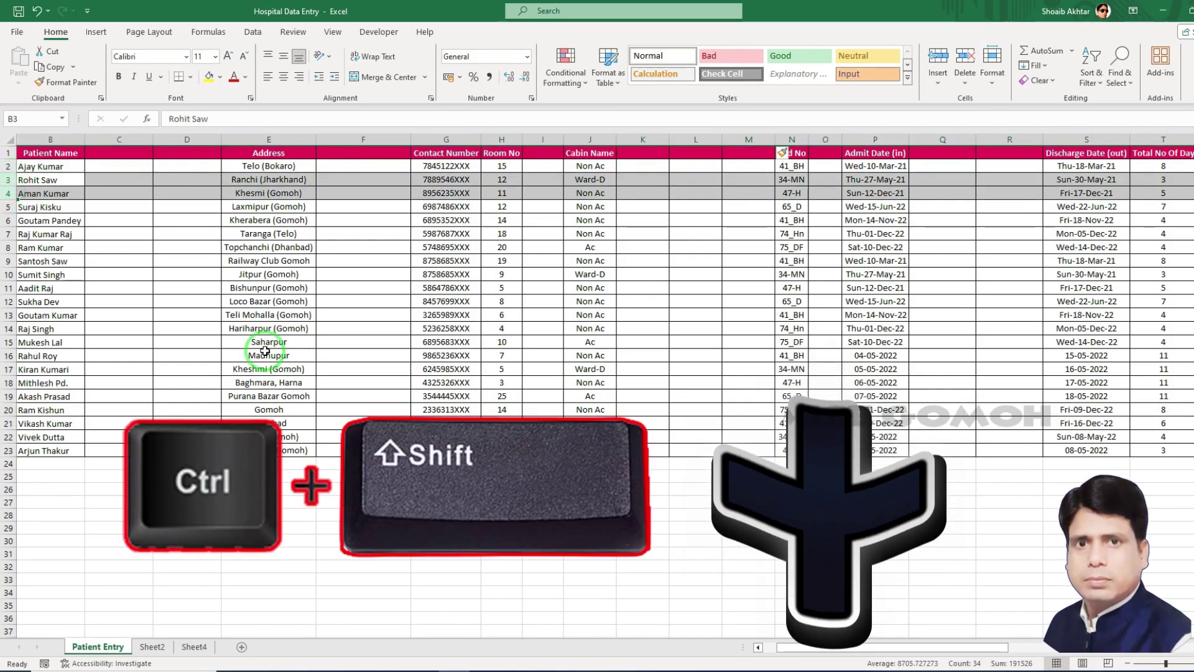
key("ctrl+shift+plus")
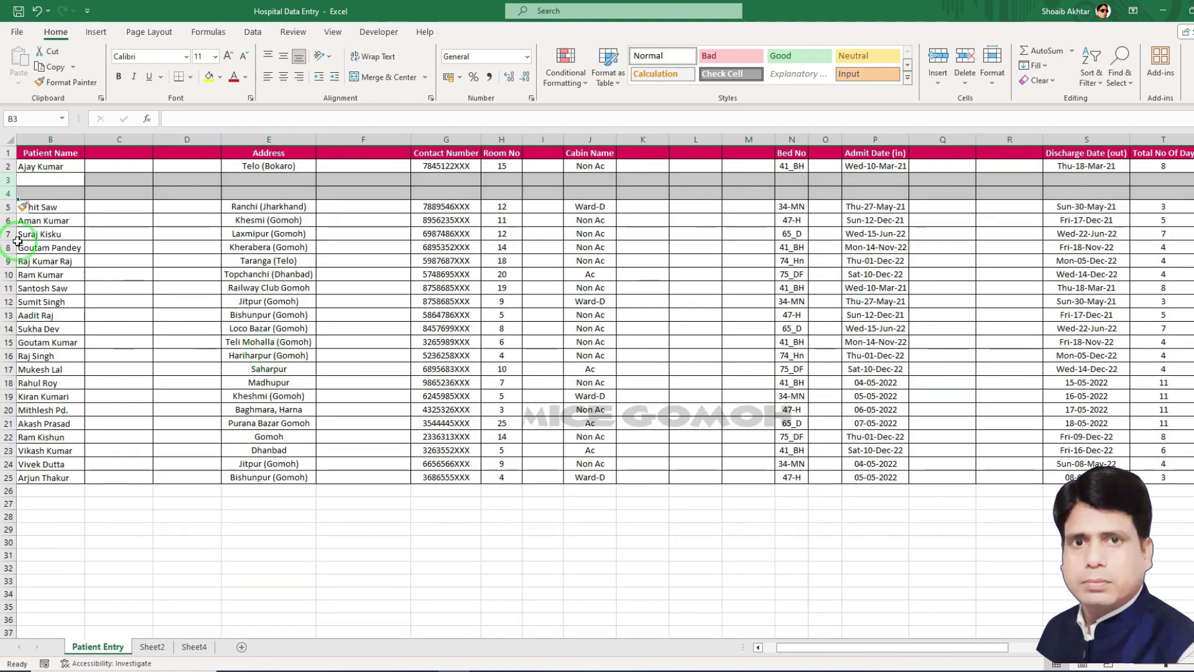
left_click_drag(48, 180, 49, 190)
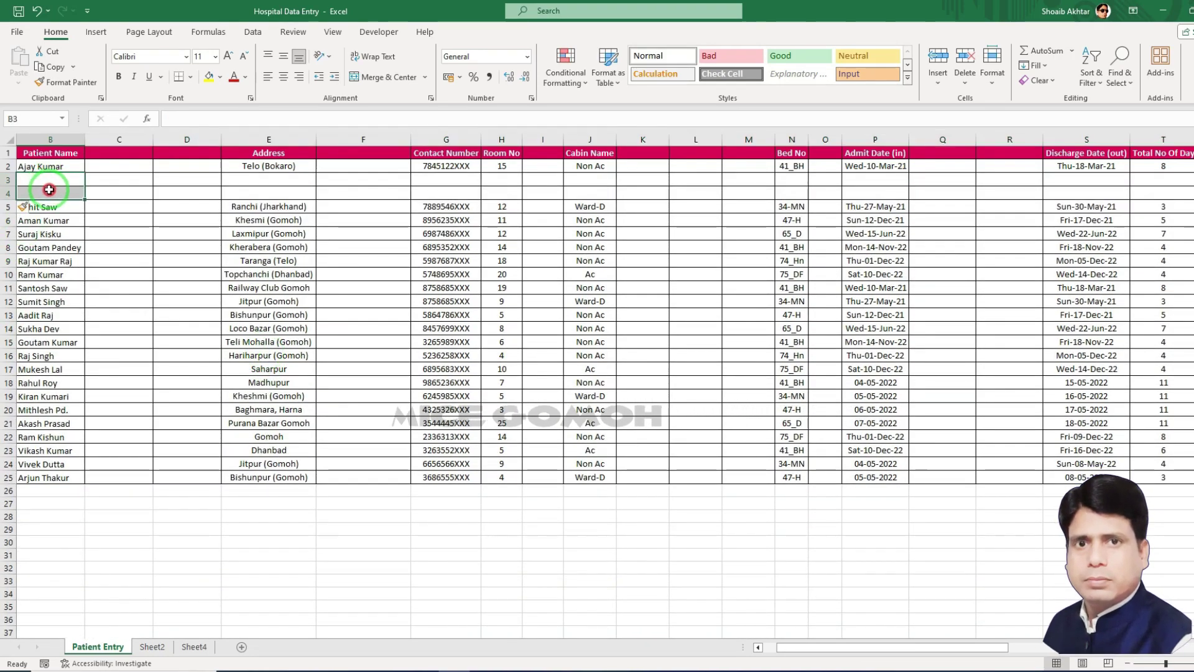
left_click(7, 221)
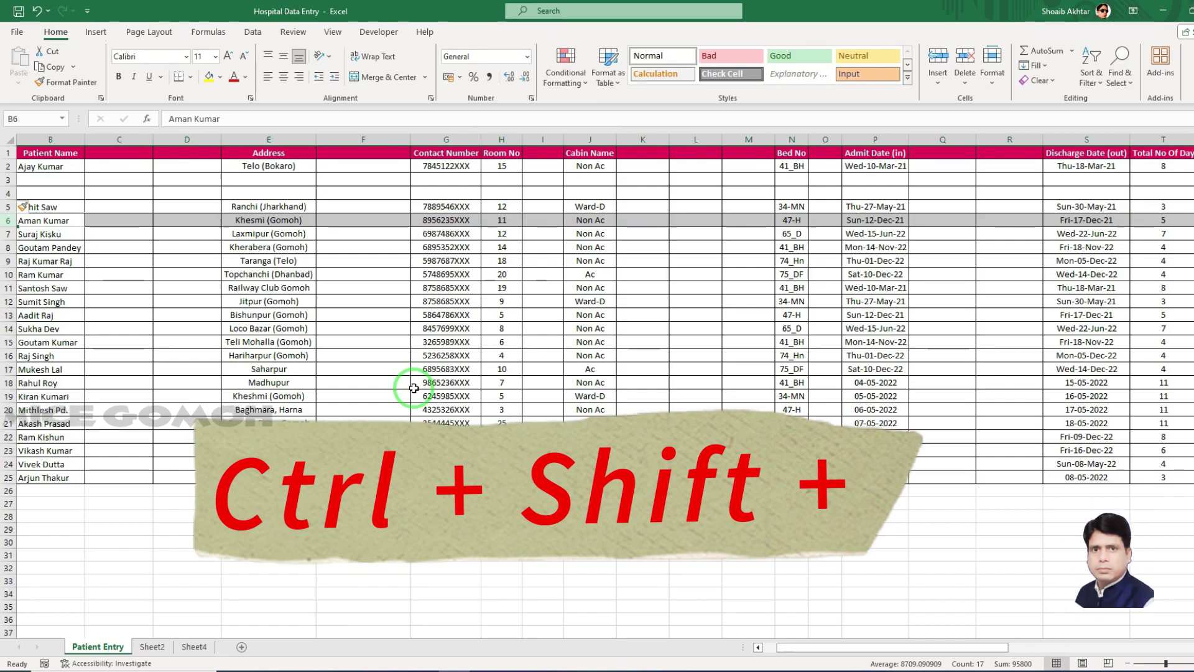
key("ctrl+shift+plus")
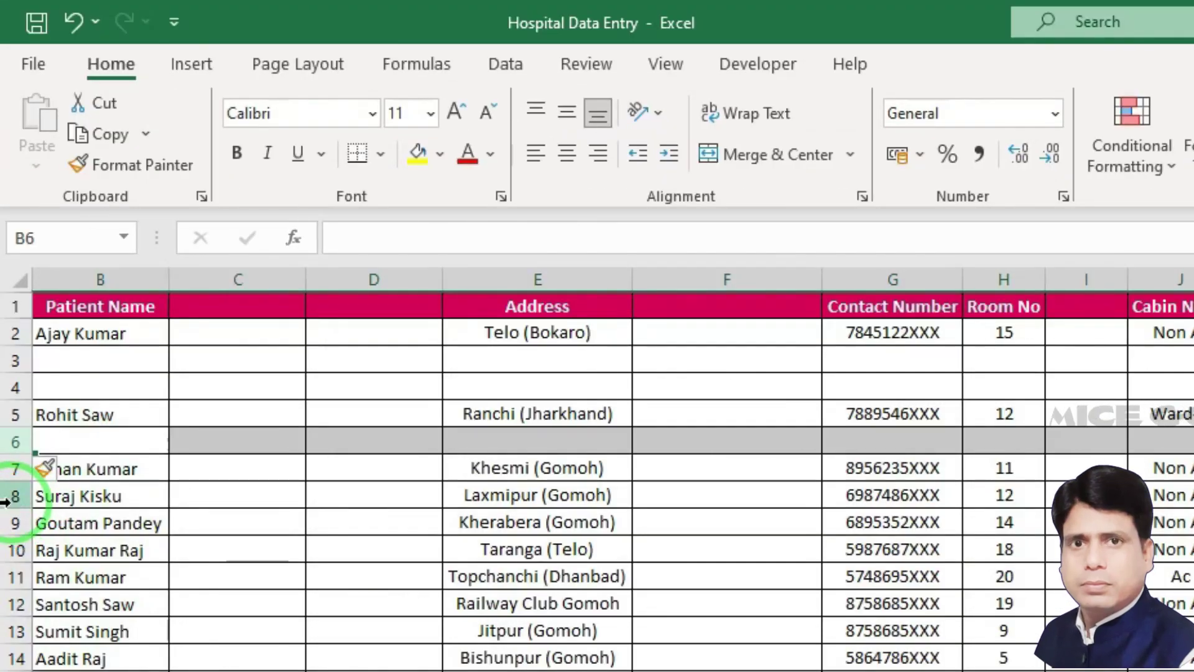
Step: Insert two blank rows above the fourth patient with Insert Sheet Rows
left_click_drag(11, 499, 13, 521)
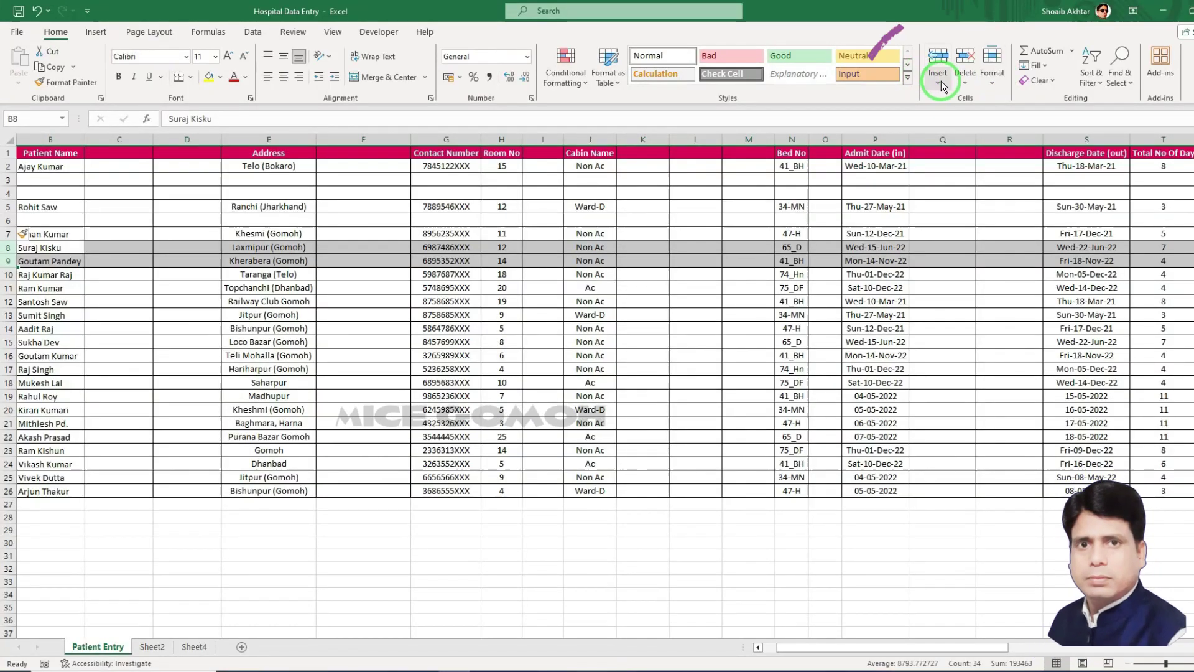
left_click(943, 86)
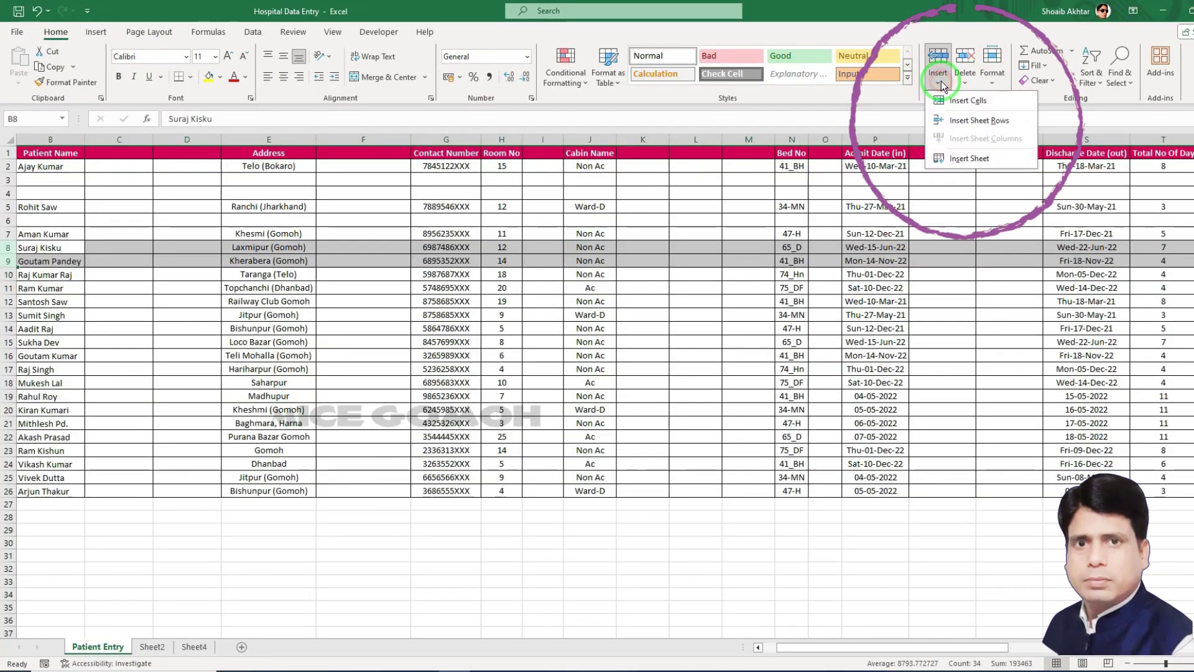
left_click(968, 120)
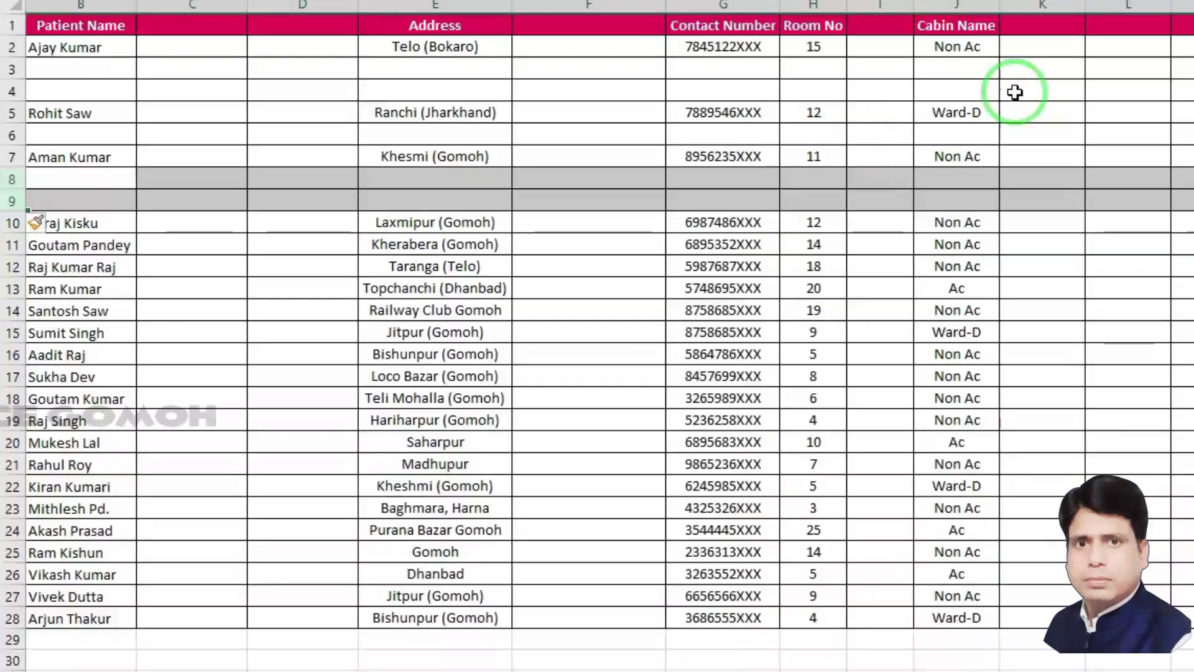
left_click(9, 290)
right_click(9, 289)
left_click(84, 498)
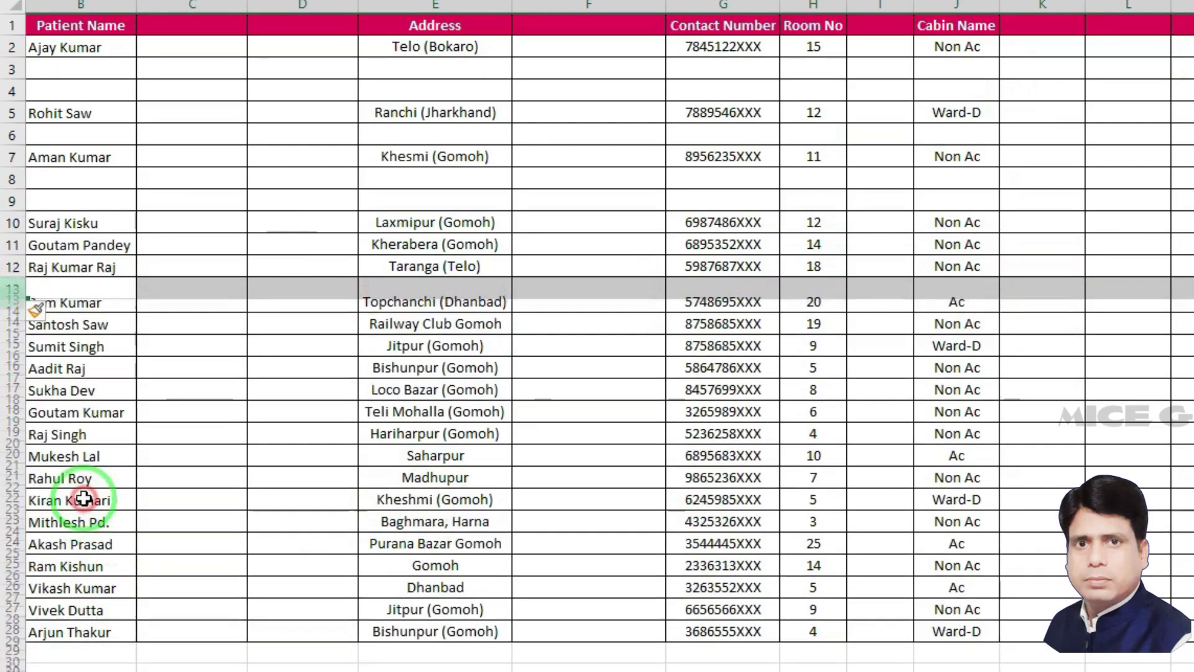
left_click(11, 355)
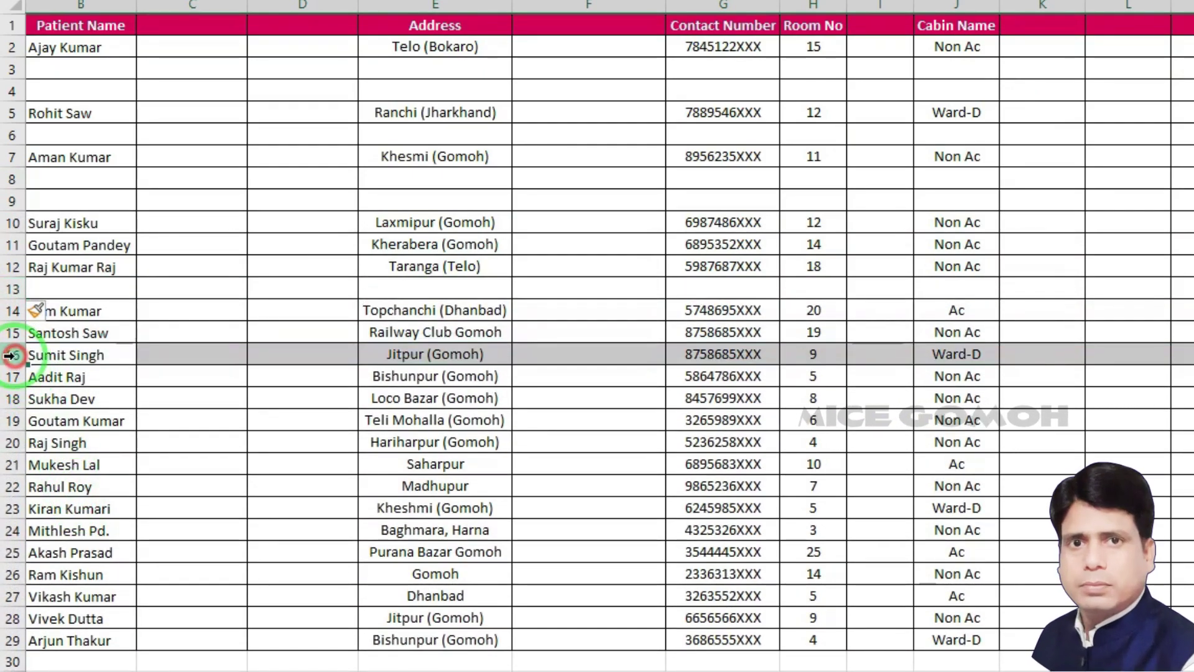
right_click(12, 355)
left_click(76, 565)
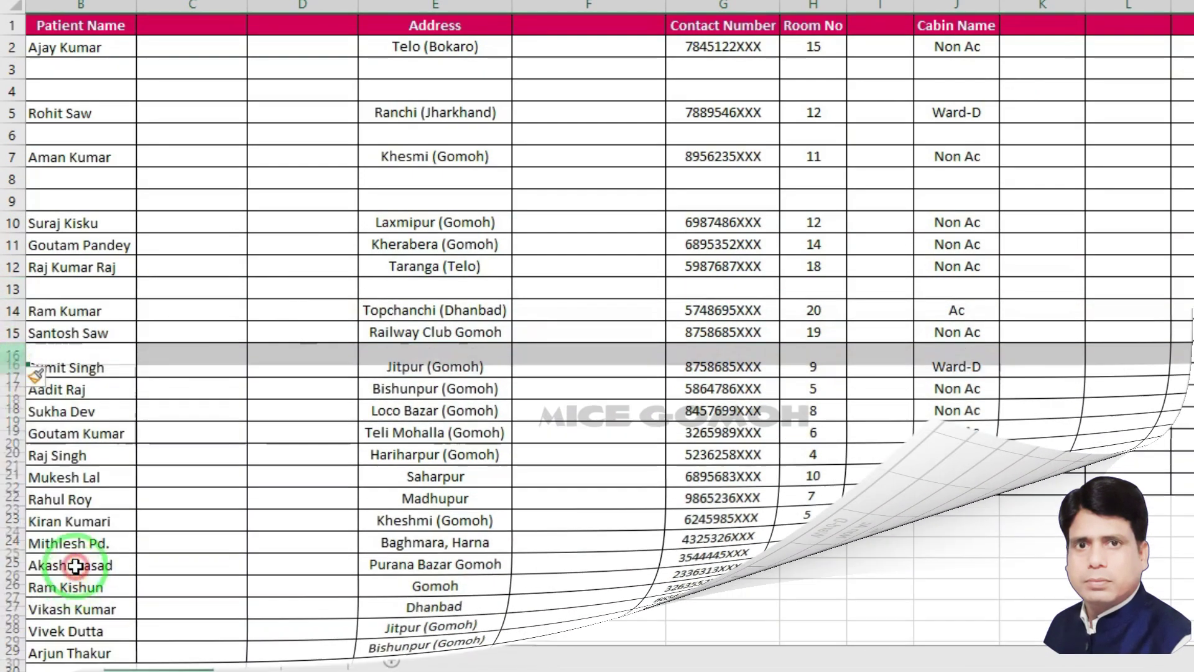
left_click_drag(12, 230, 13, 319)
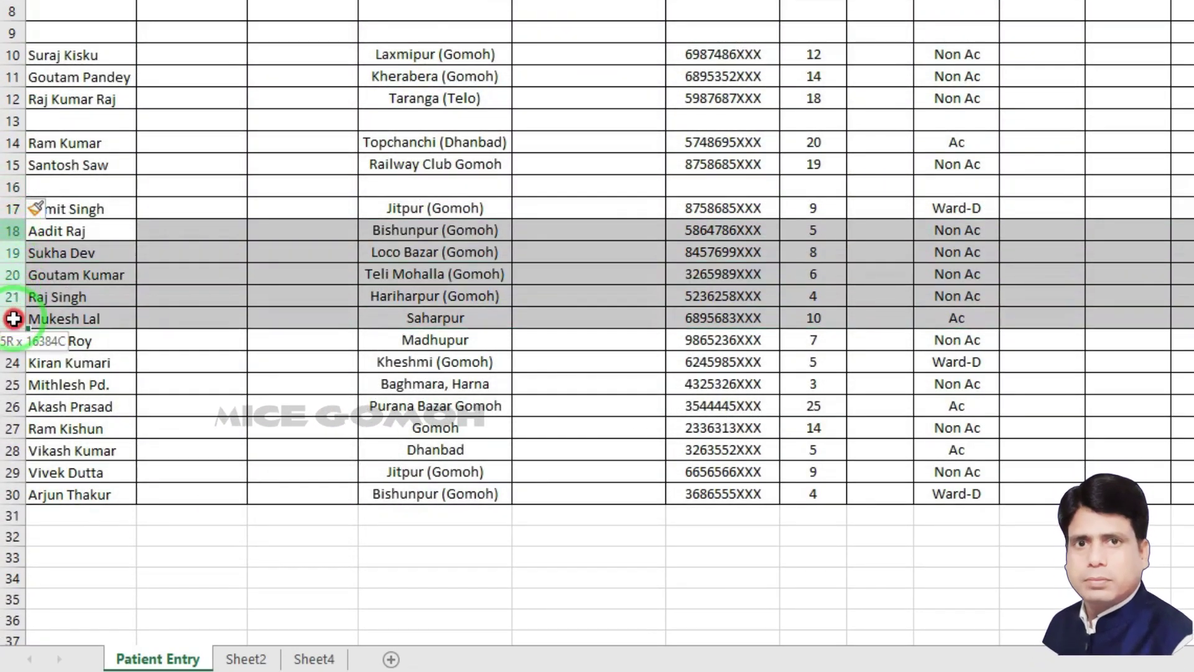
right_click(13, 231)
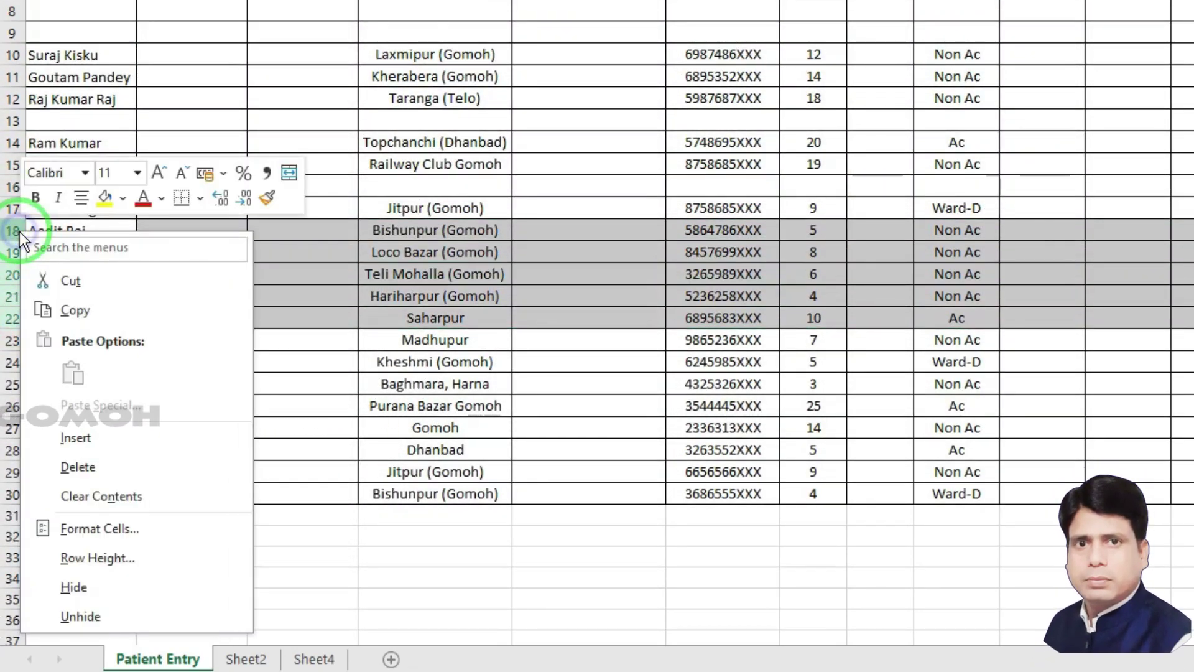
left_click(91, 441)
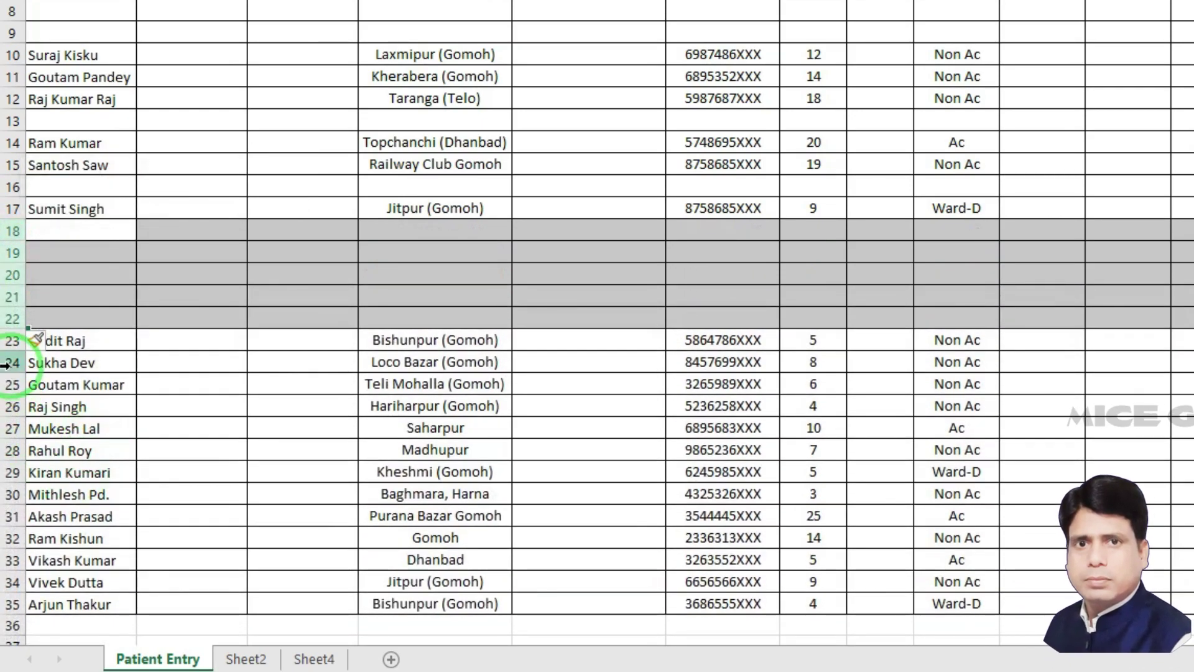
left_click_drag(5, 363, 12, 408)
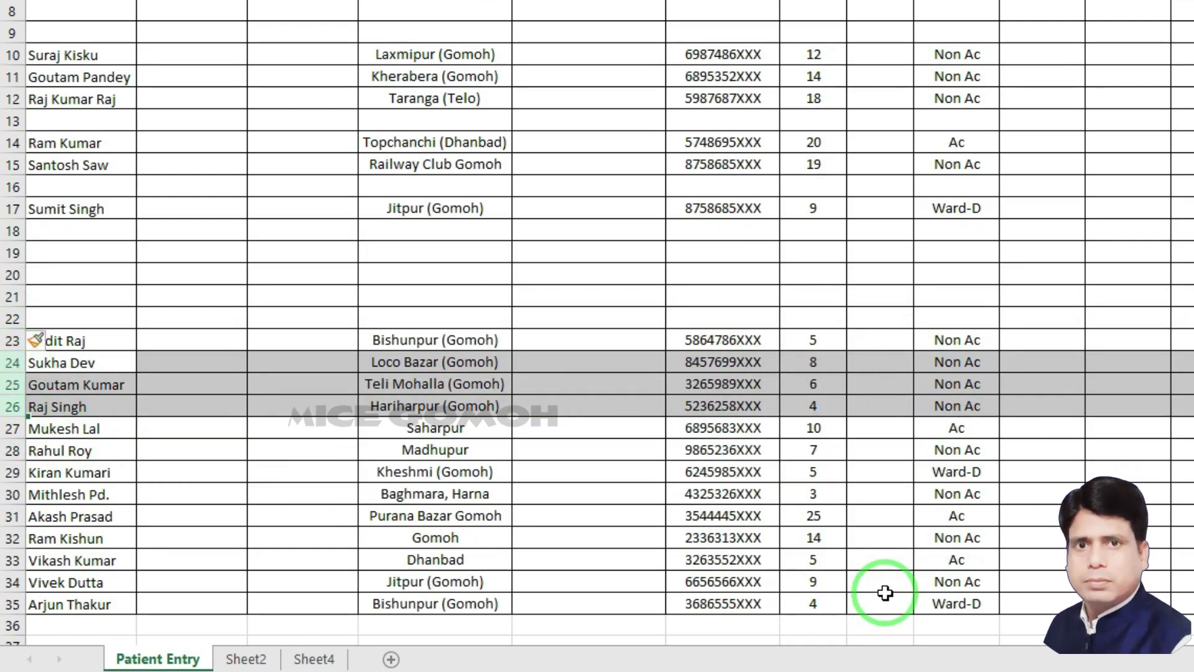
key("ctrl+shift+plus")
scroll(198, 318, "down", 3)
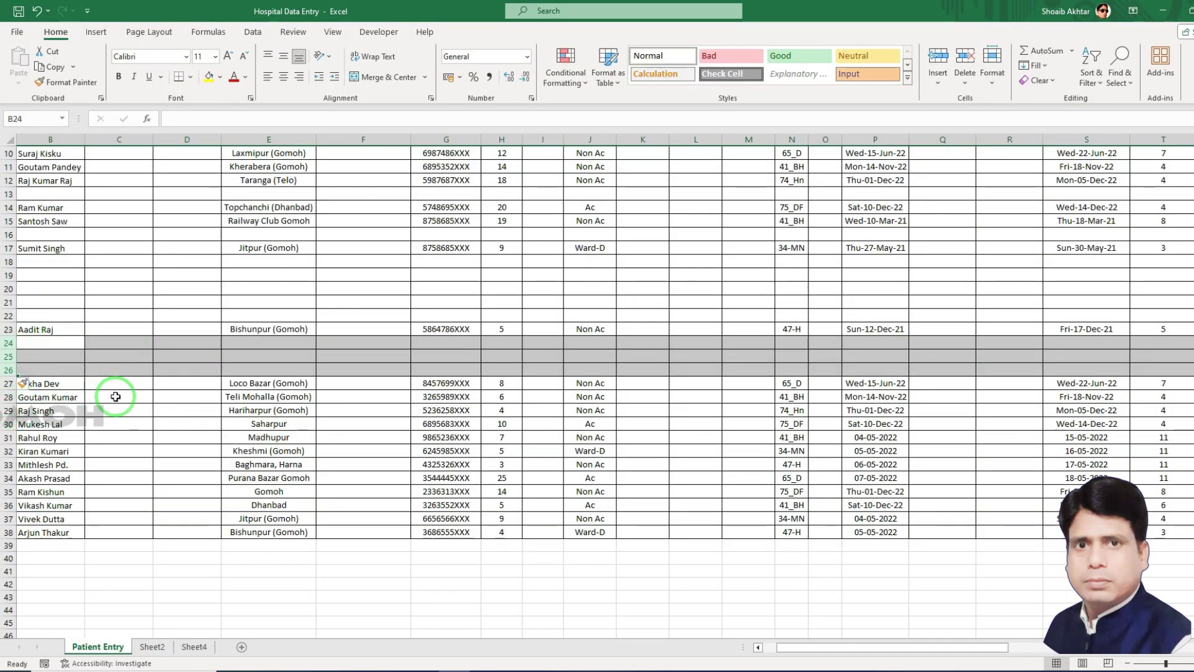
Step: Delete the empty column D beside Patient Name with Ctrl+-
left_click(115, 396)
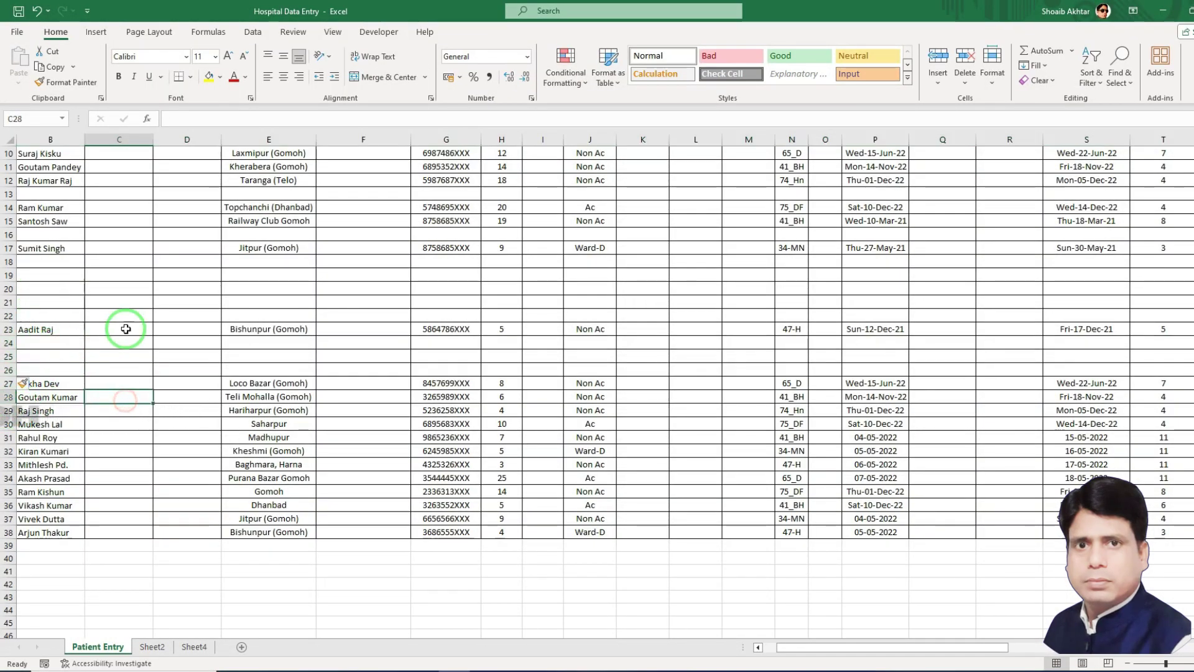
scroll(235, 393, "up", 3)
left_click(187, 137)
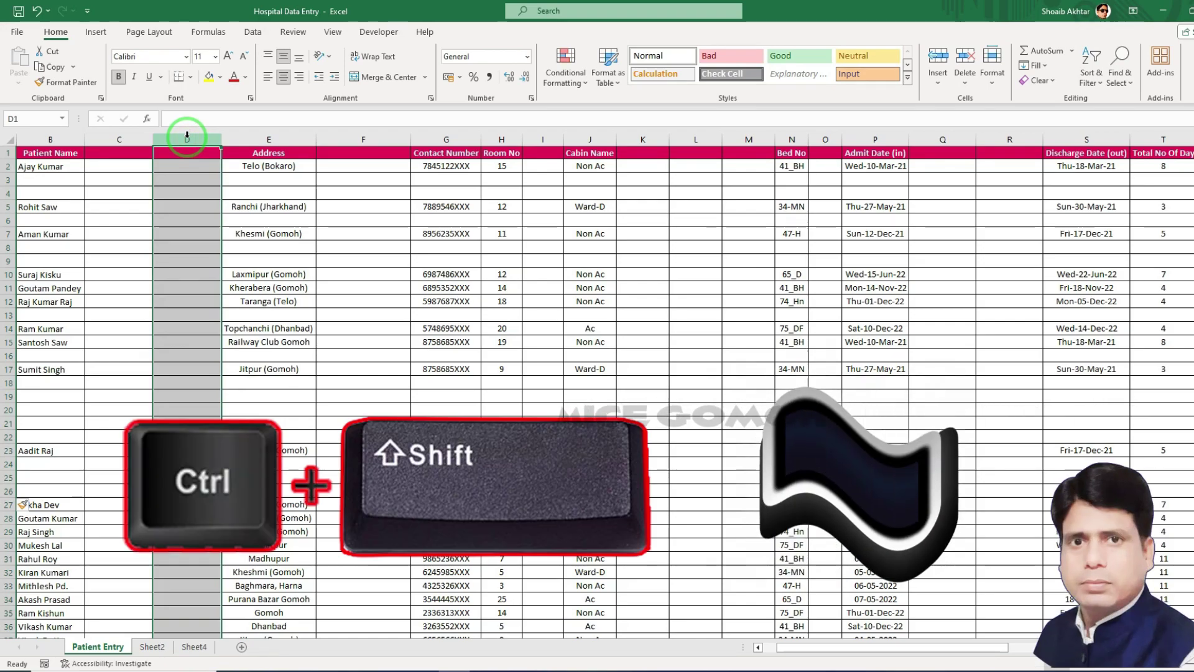
key("ctrl+minus")
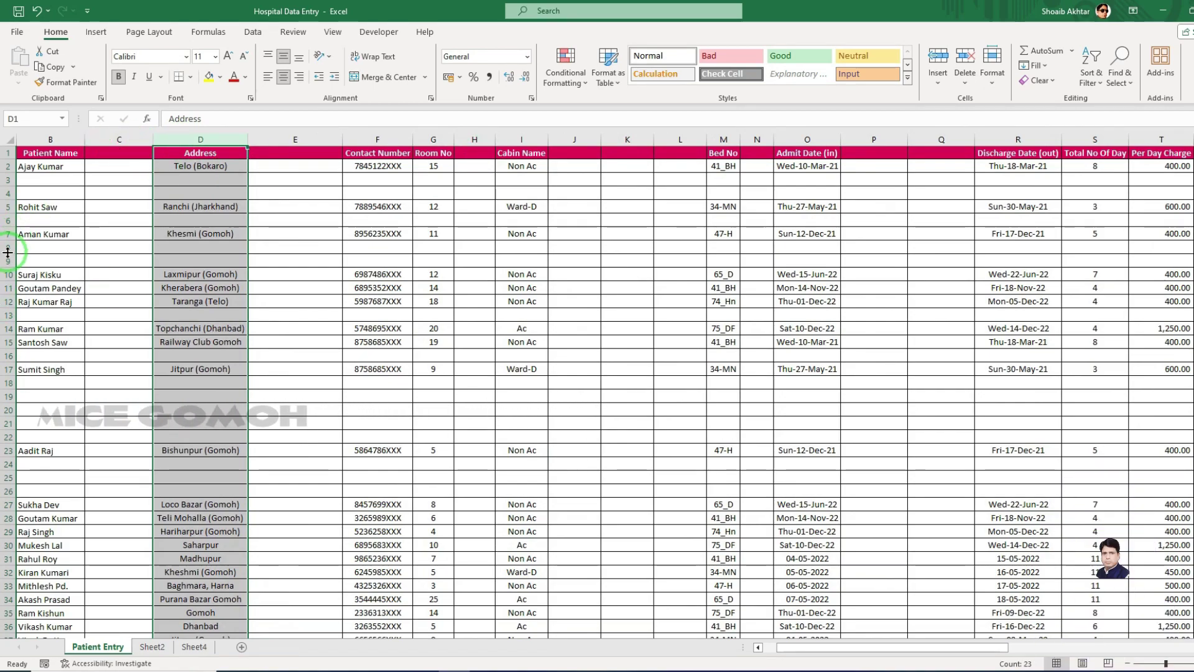
left_click_drag(9, 247, 6, 256)
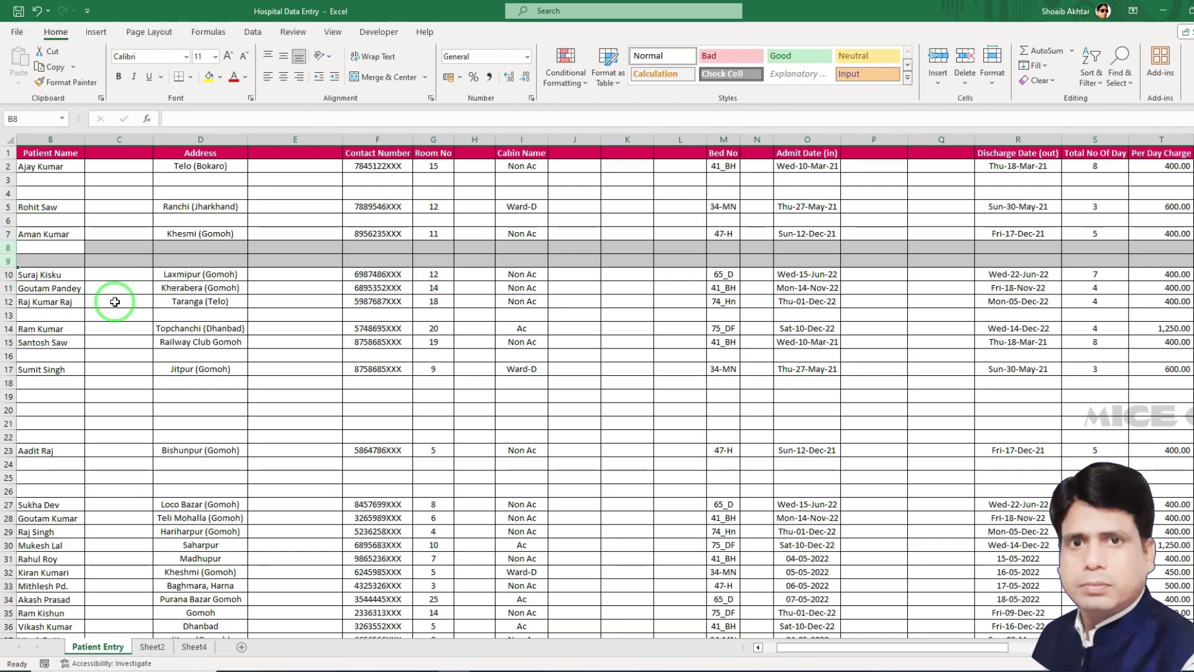
Step: Delete blank rows 8–9, look over row 3's delete options, then undo with Ctrl+Z
key("ctrl+minus")
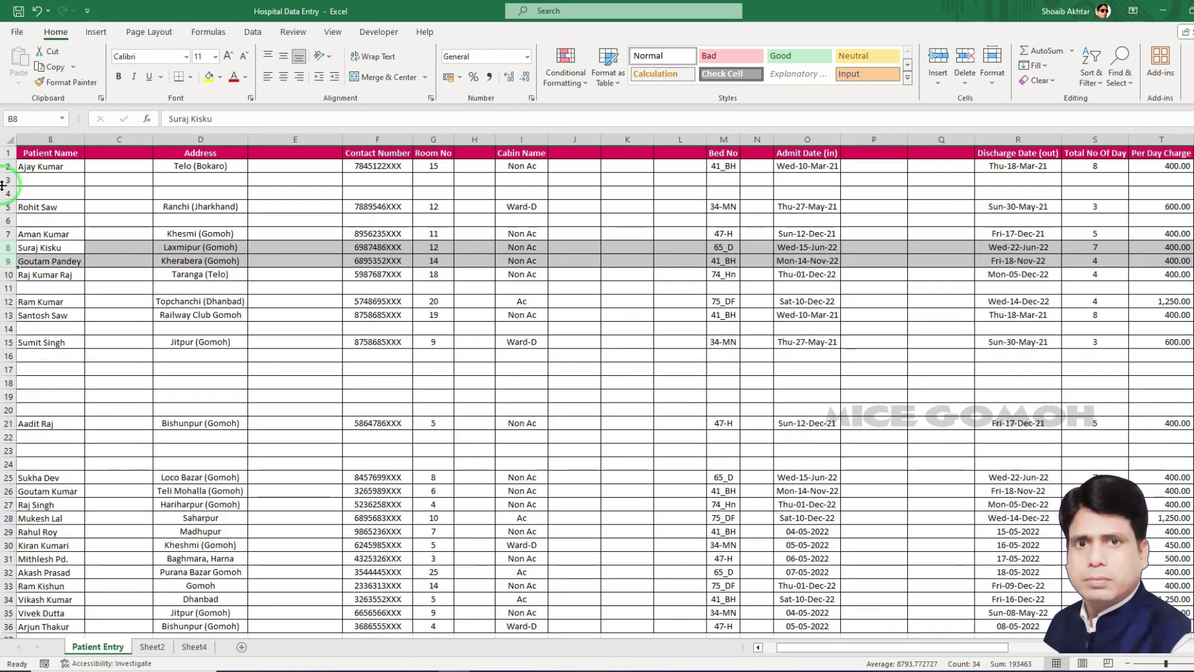
left_click(5, 180)
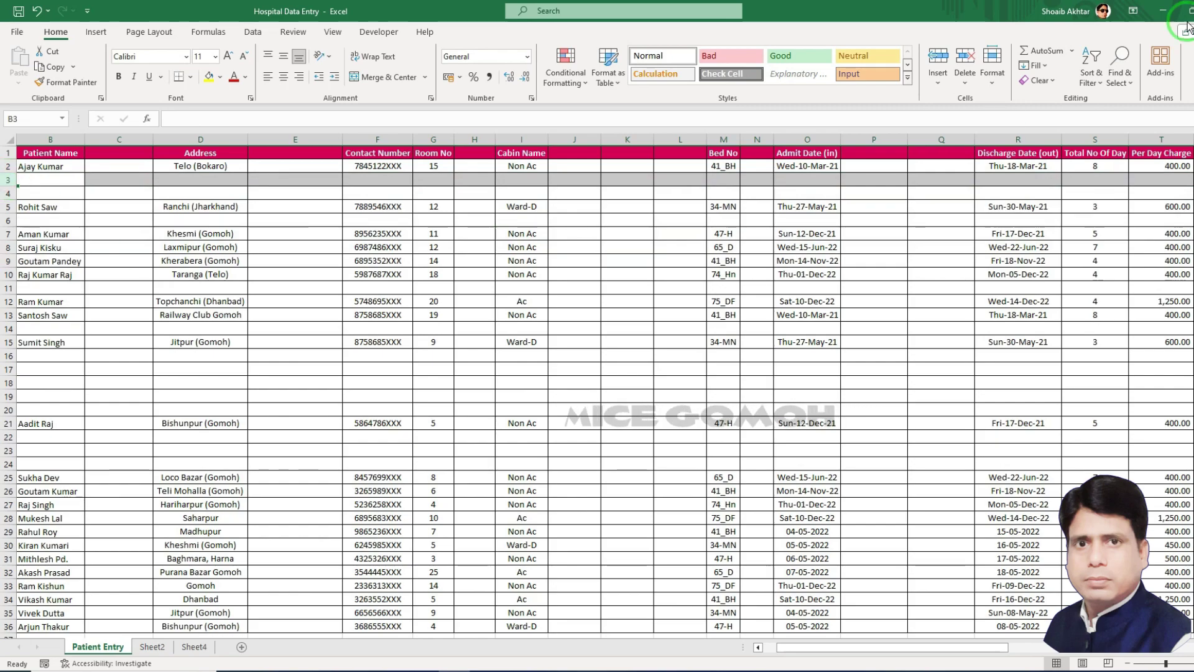
left_click(966, 85)
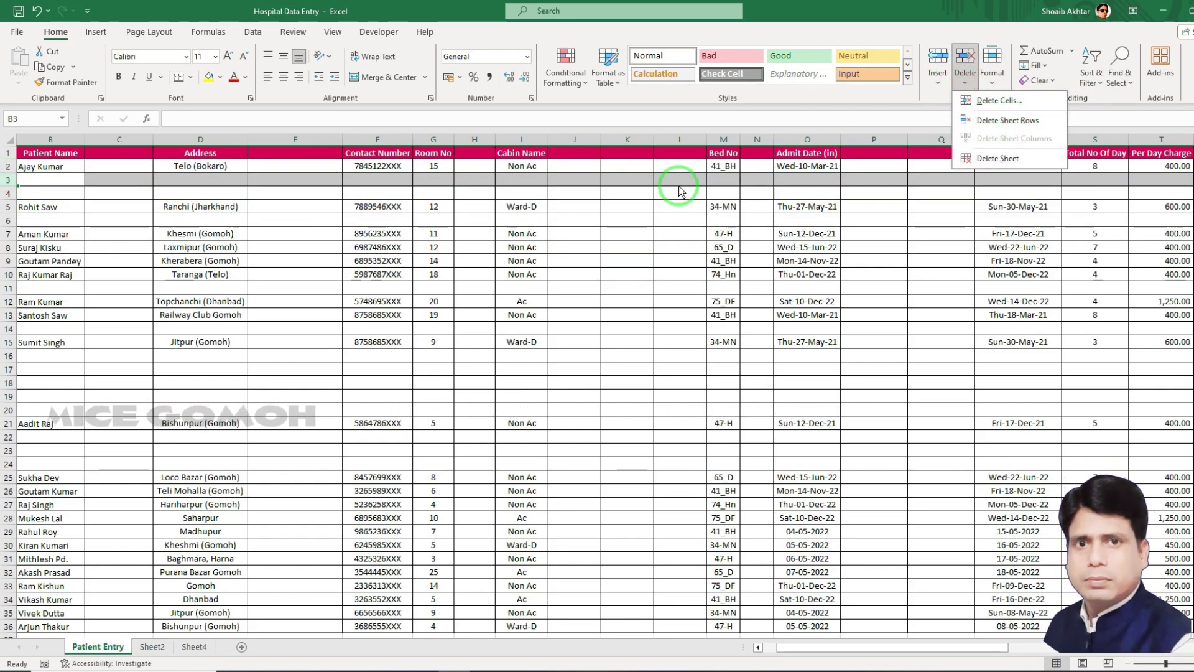
right_click(10, 187)
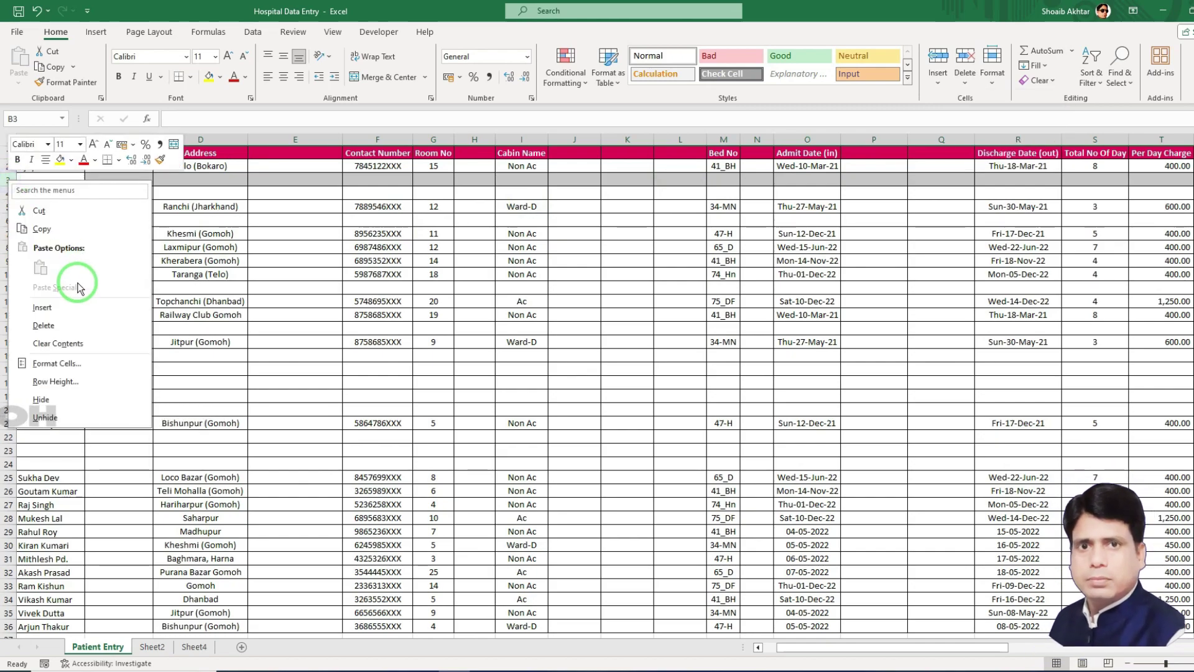
left_click(311, 331)
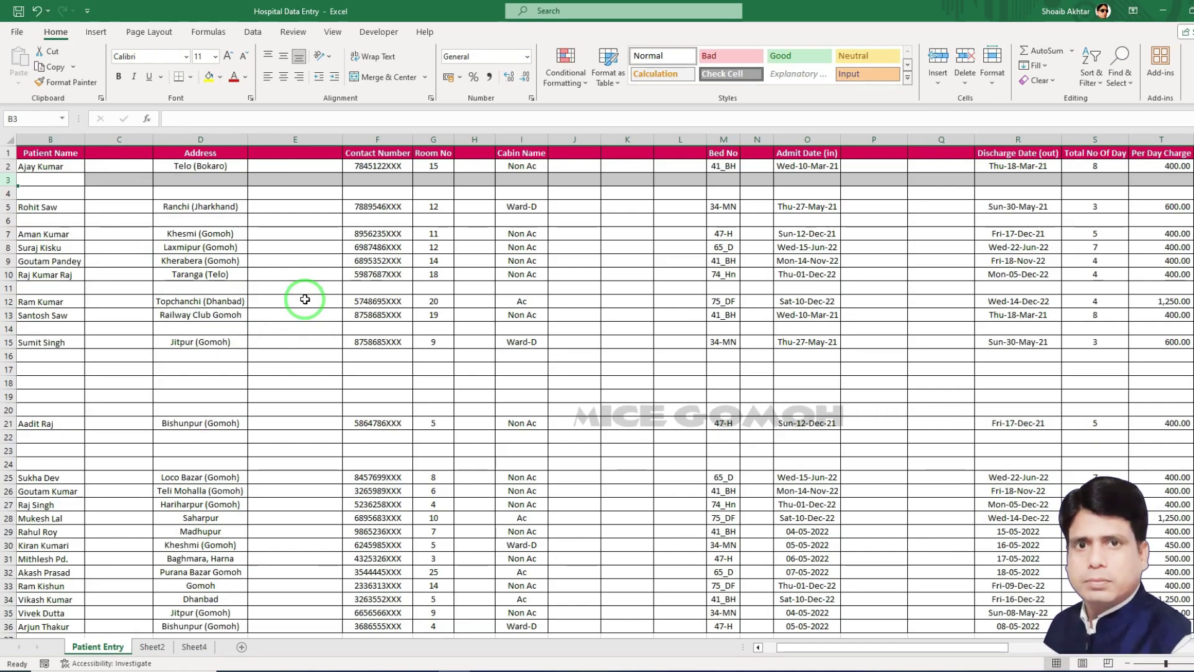
key("ctrl+z")
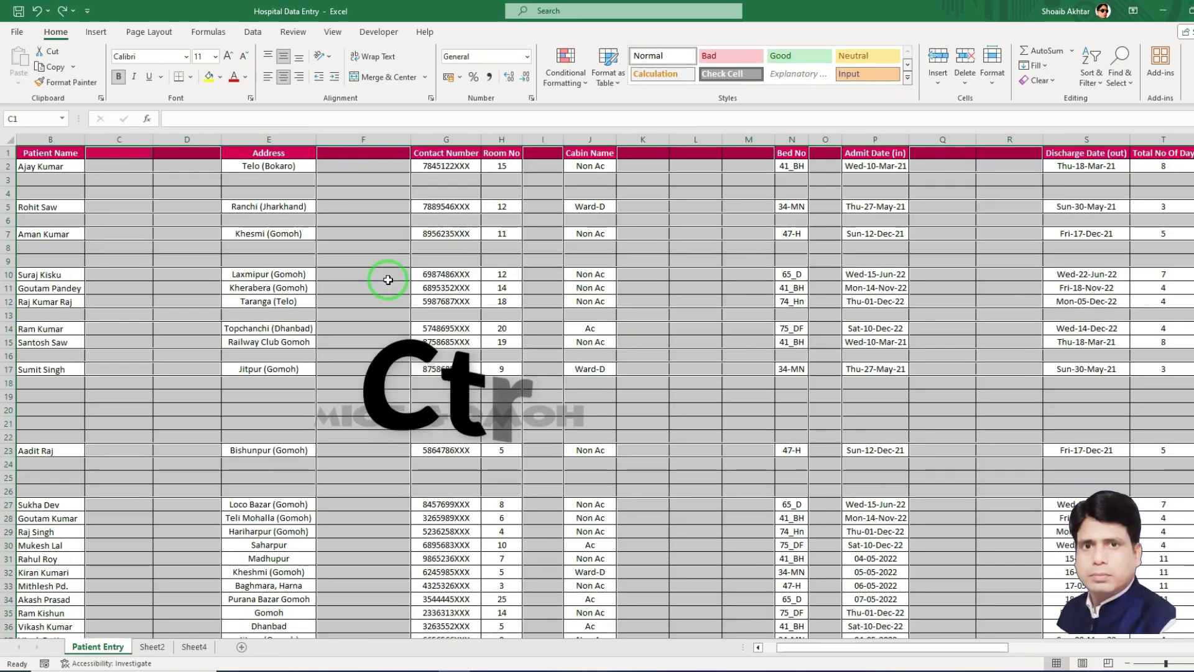
Step: Select all blank cells via Go To Special > Blanks and delete them, shifting cells left
left_click(186, 179)
key("ctrl+g")
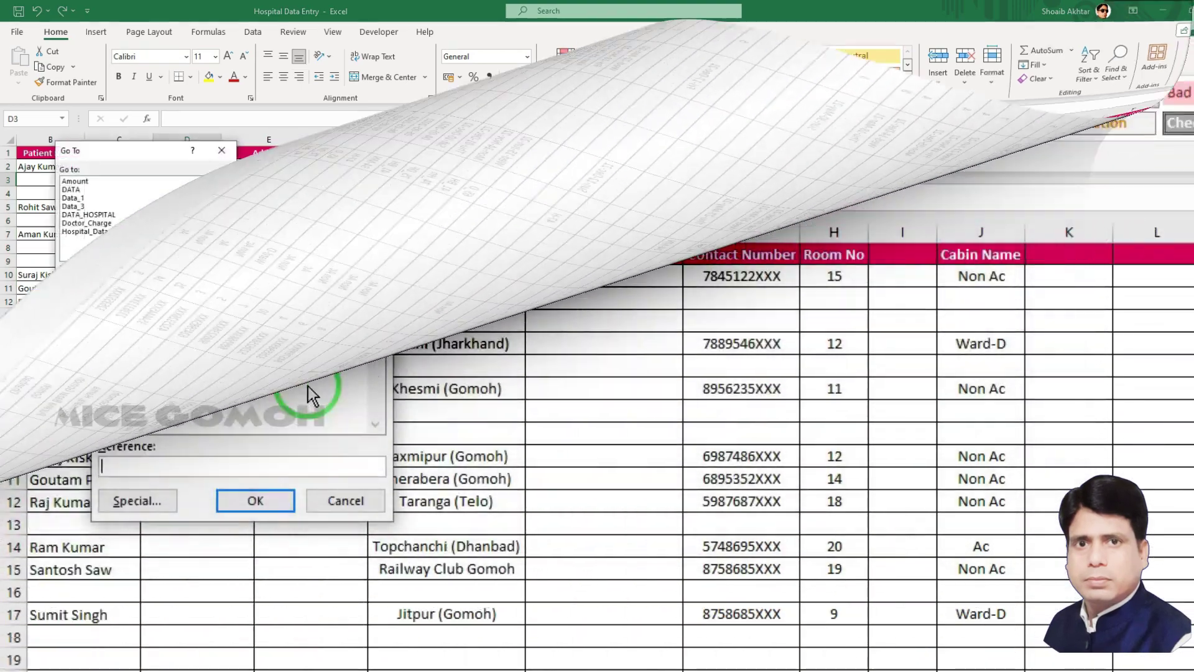
left_click(138, 501)
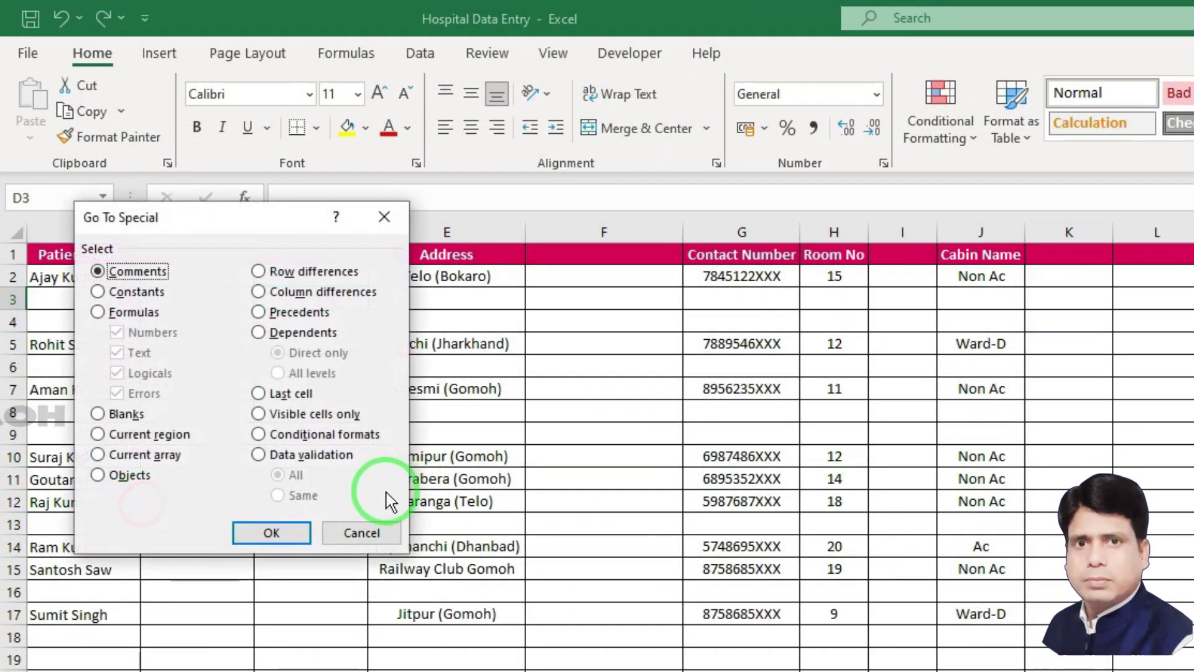
left_click(114, 414)
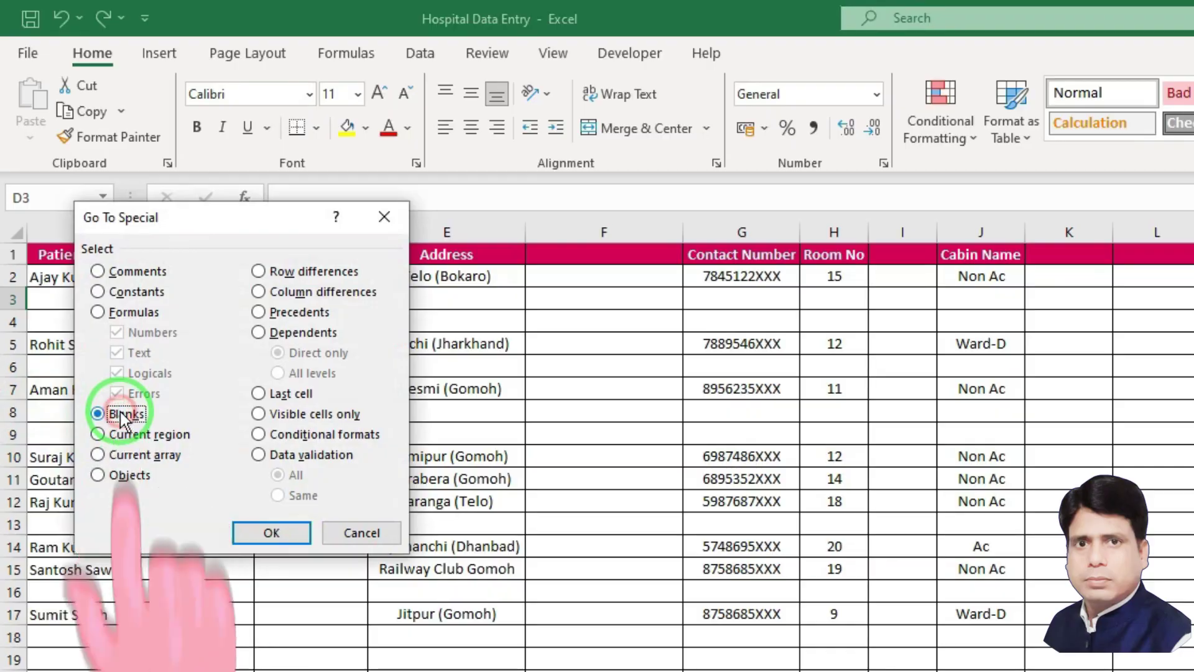
left_click(272, 534)
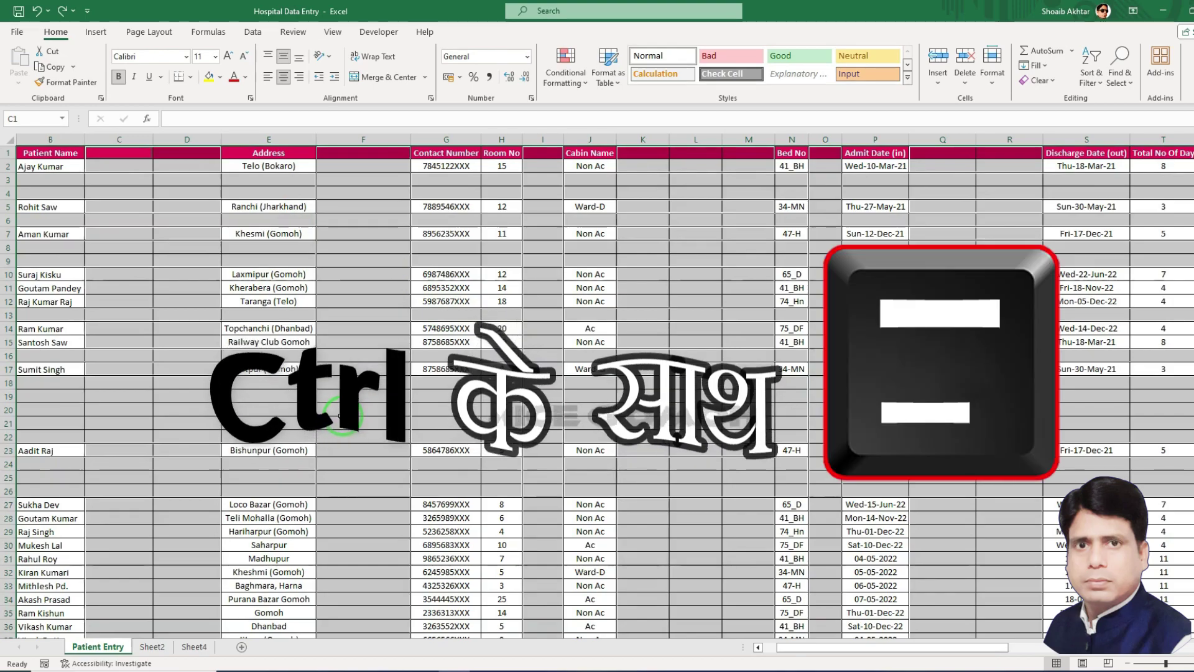
key("ctrl+minus")
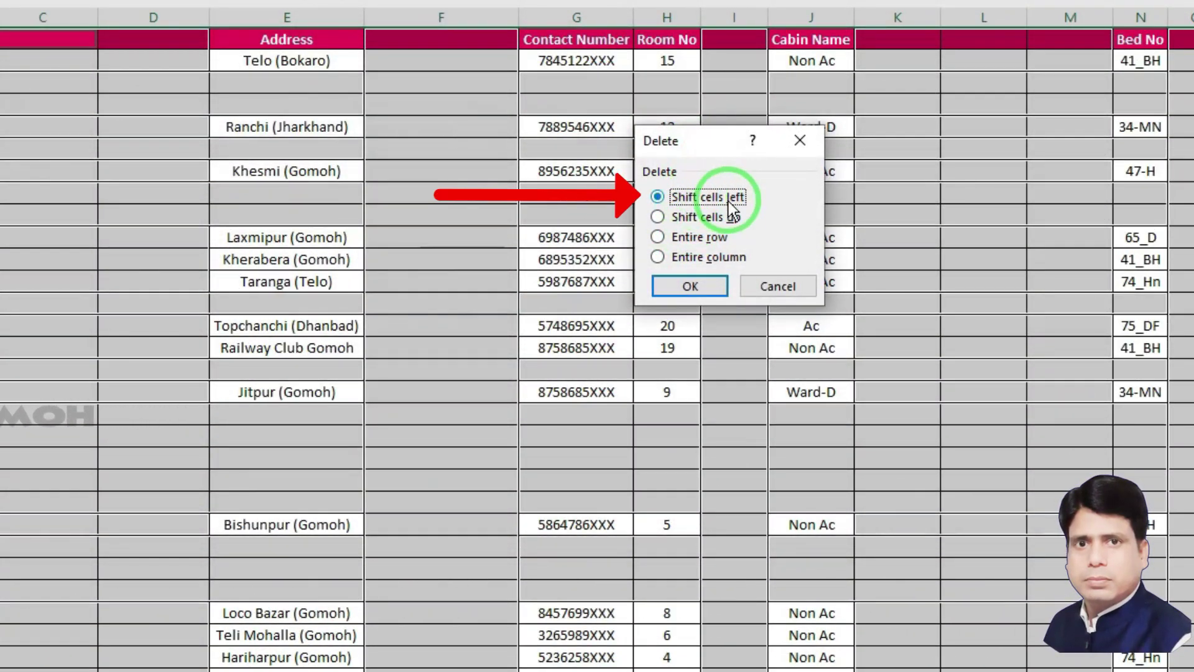
left_click(693, 285)
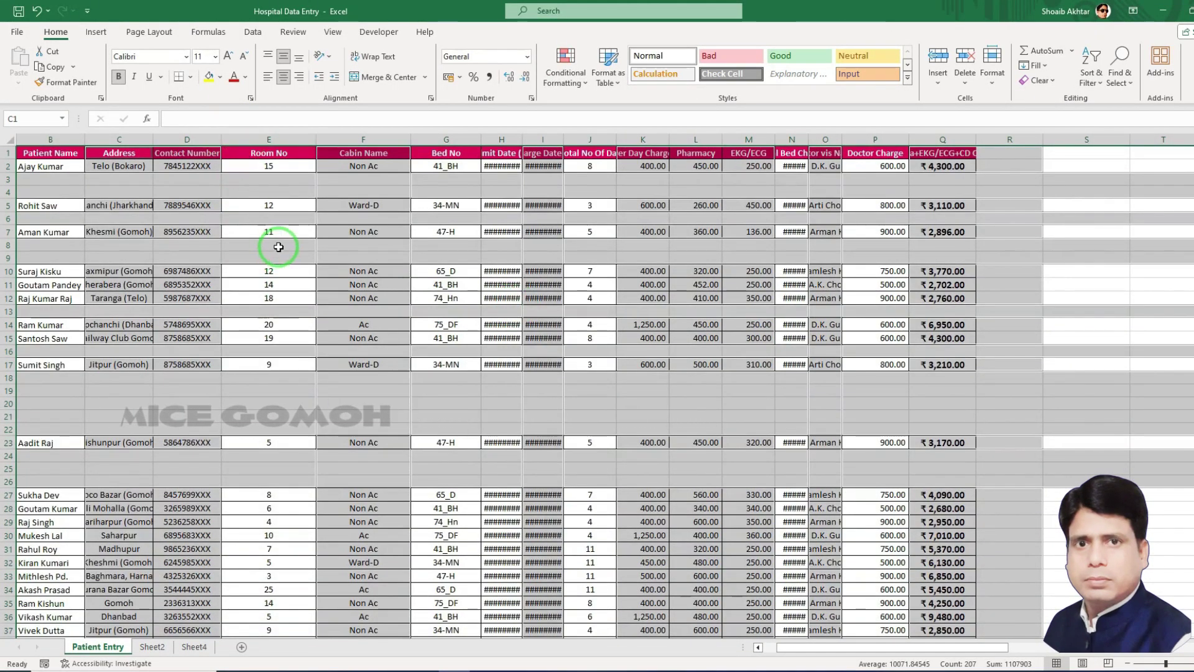
Step: Select the remaining blanks with Go To Special > Blanks and delete them, shifting cells up
left_click(285, 392)
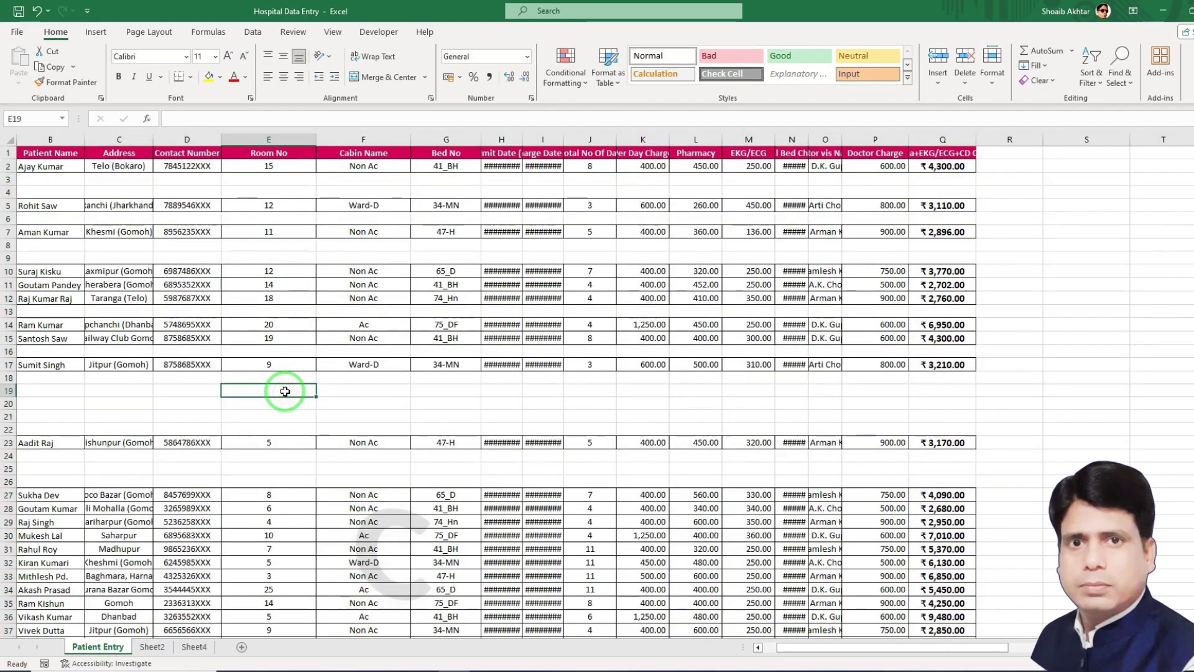
key("ctrl+g")
left_click(430, 401)
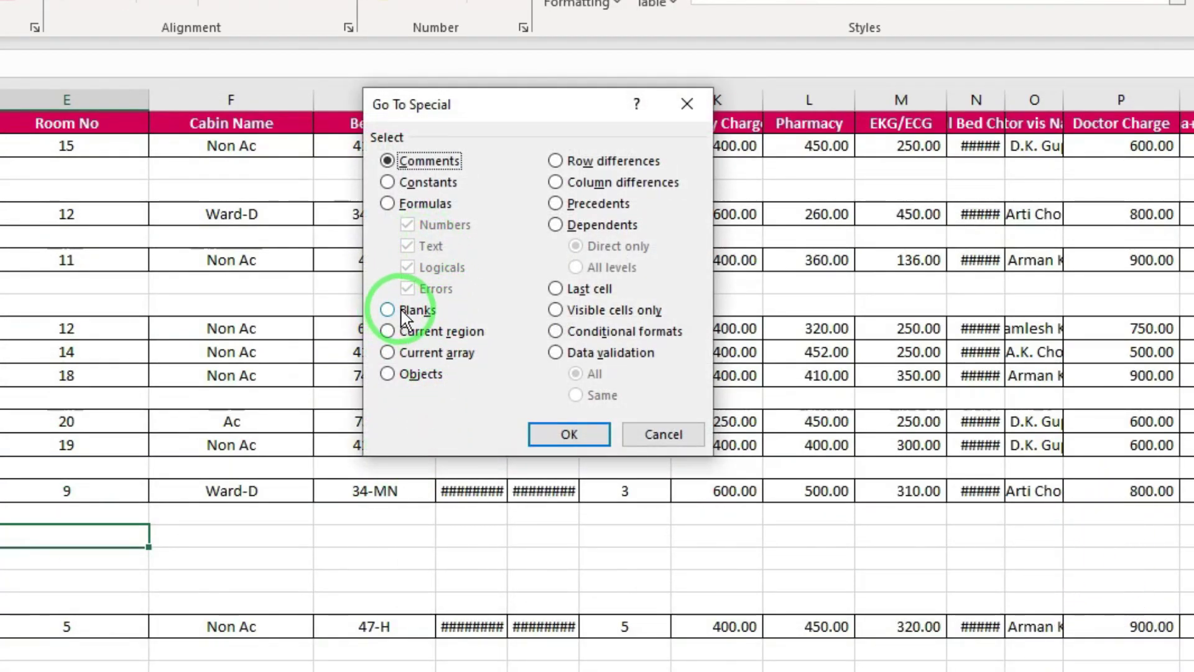
left_click(404, 311)
left_click(559, 435)
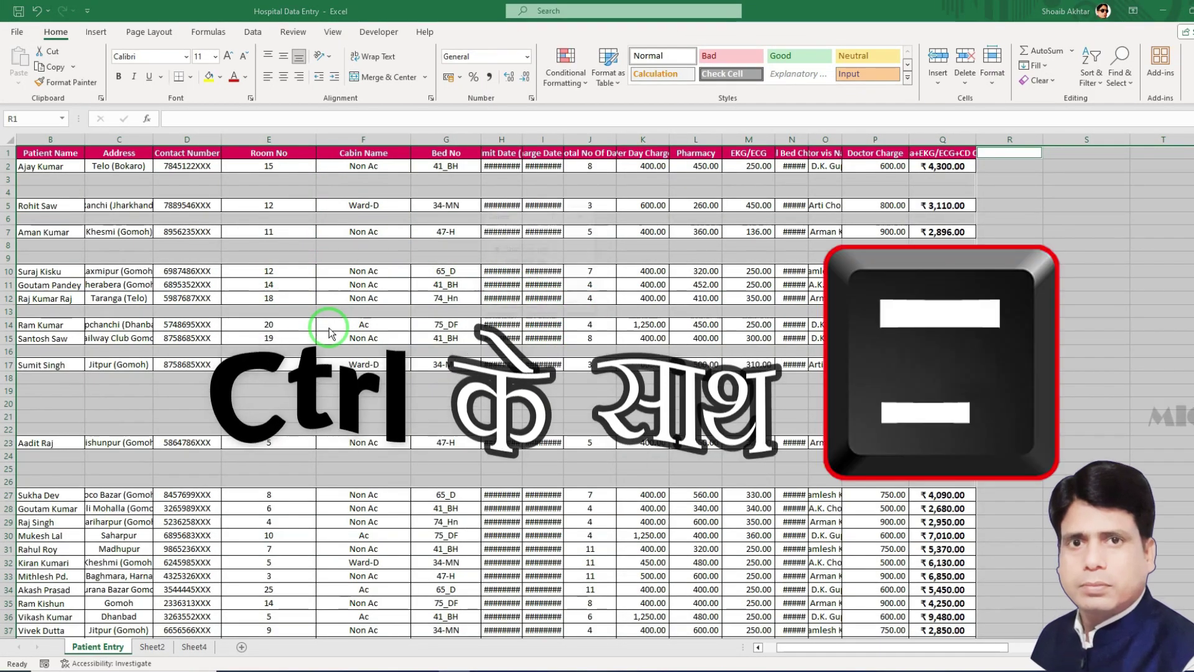
key("ctrl+minus")
left_click(510, 261)
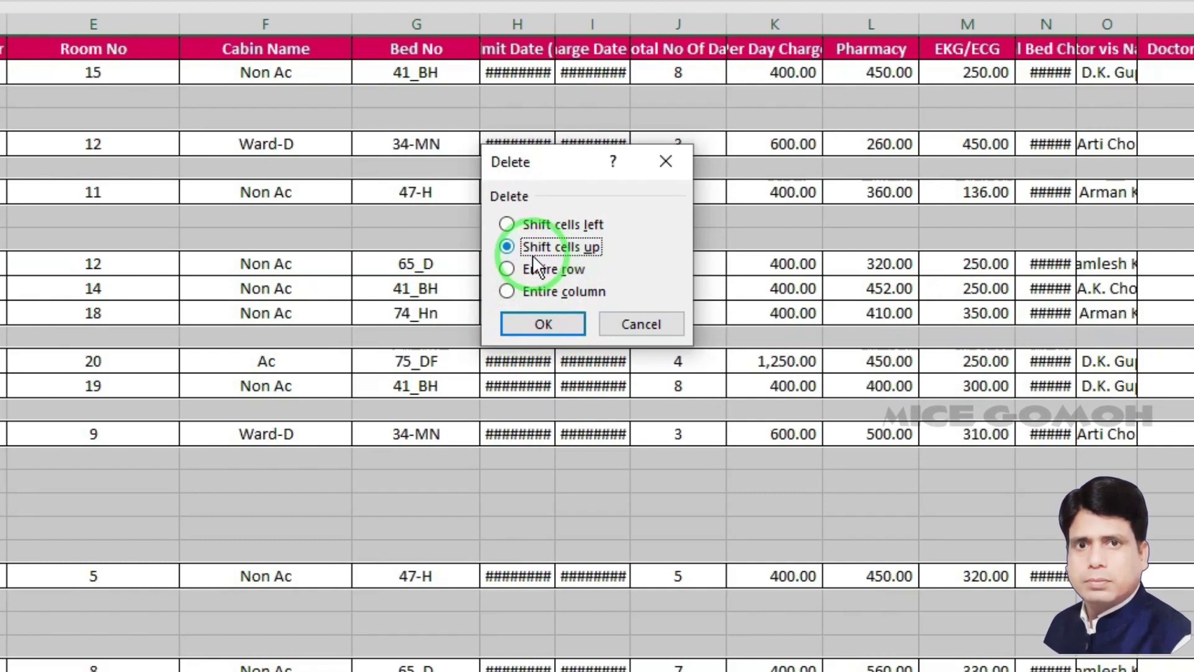
left_click(547, 322)
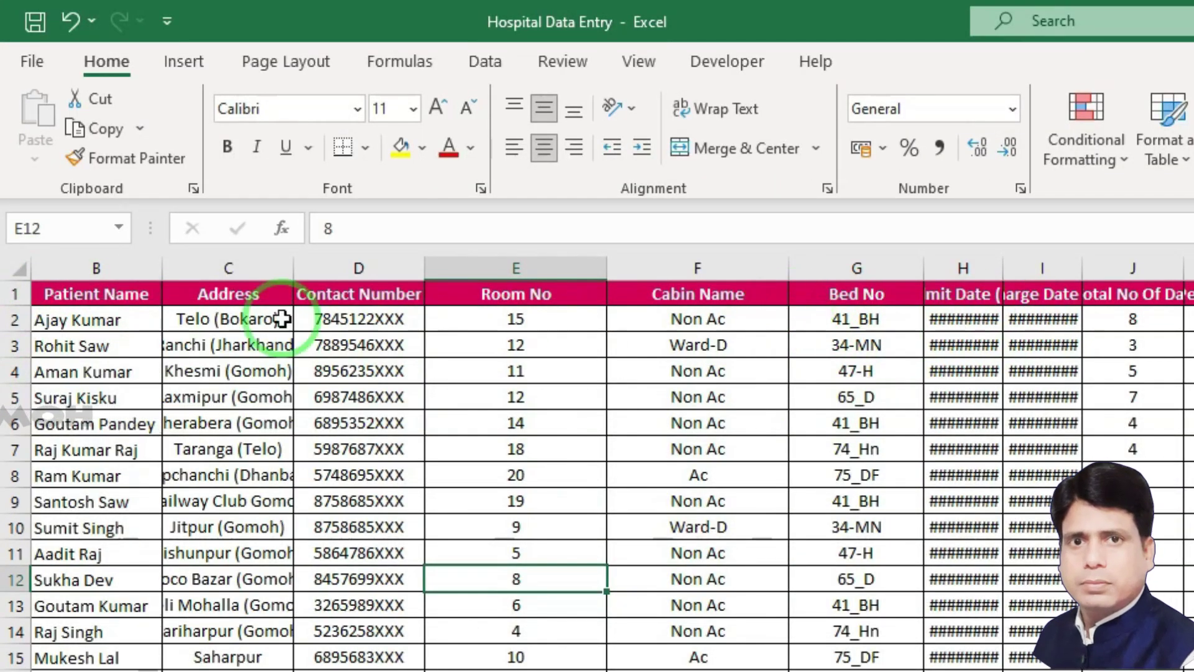
Step: Select the whole sheet and AutoFit all columns by double-clicking a column border
left_click(15, 264)
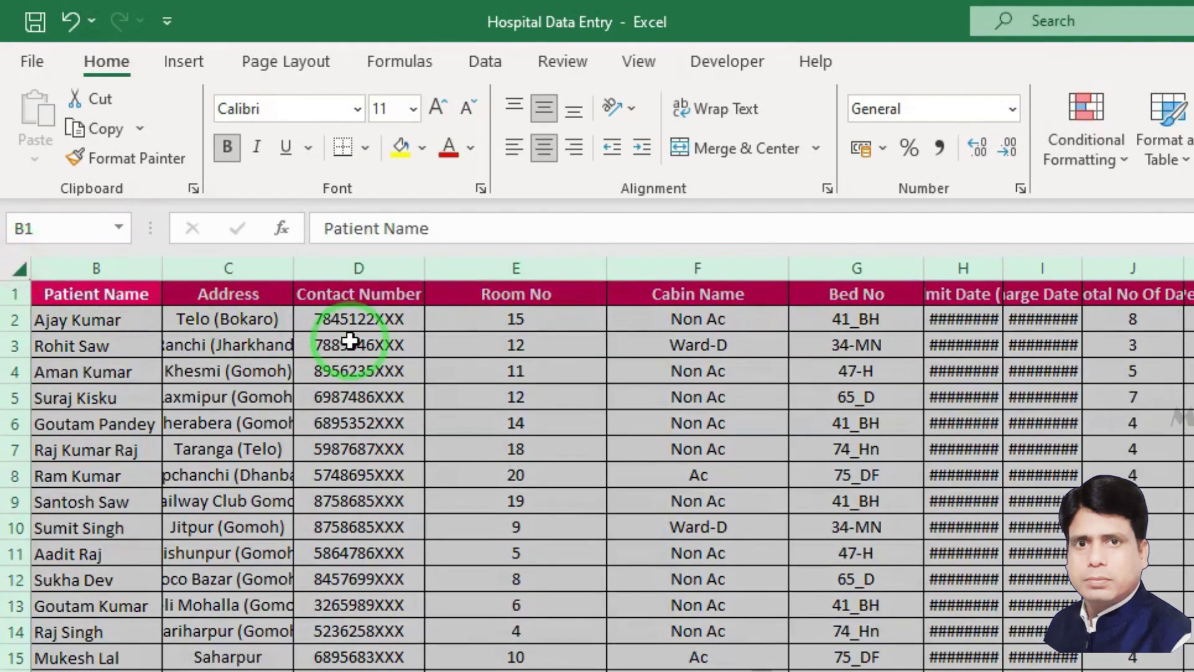
double_click(297, 268)
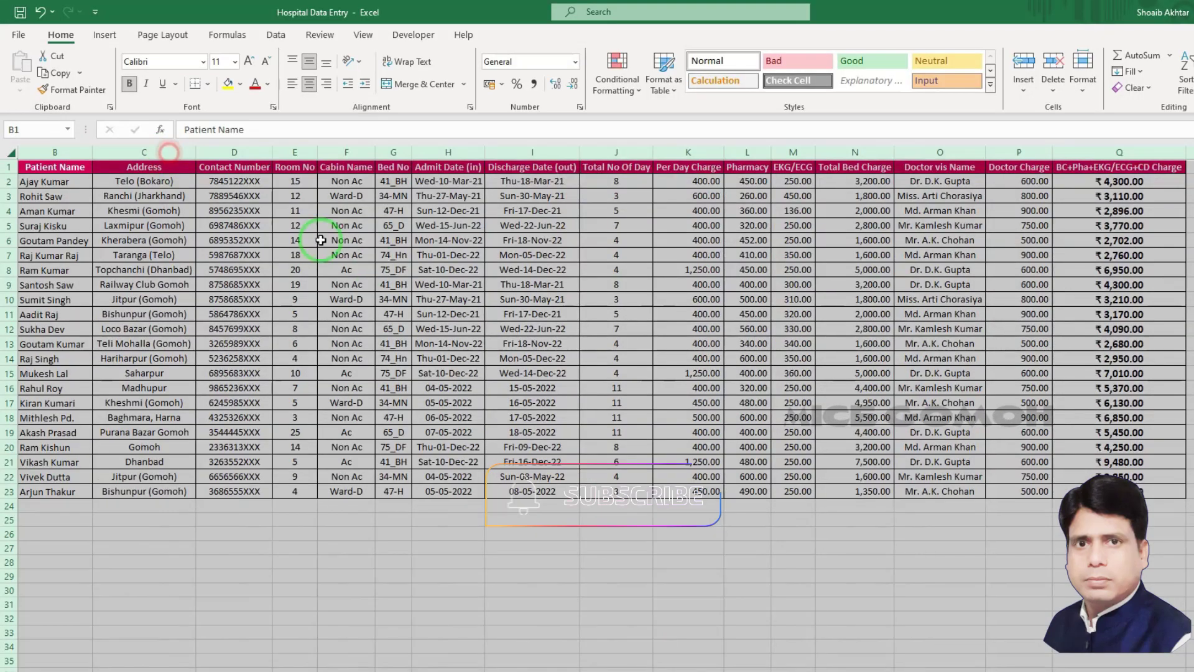
left_click(498, 529)
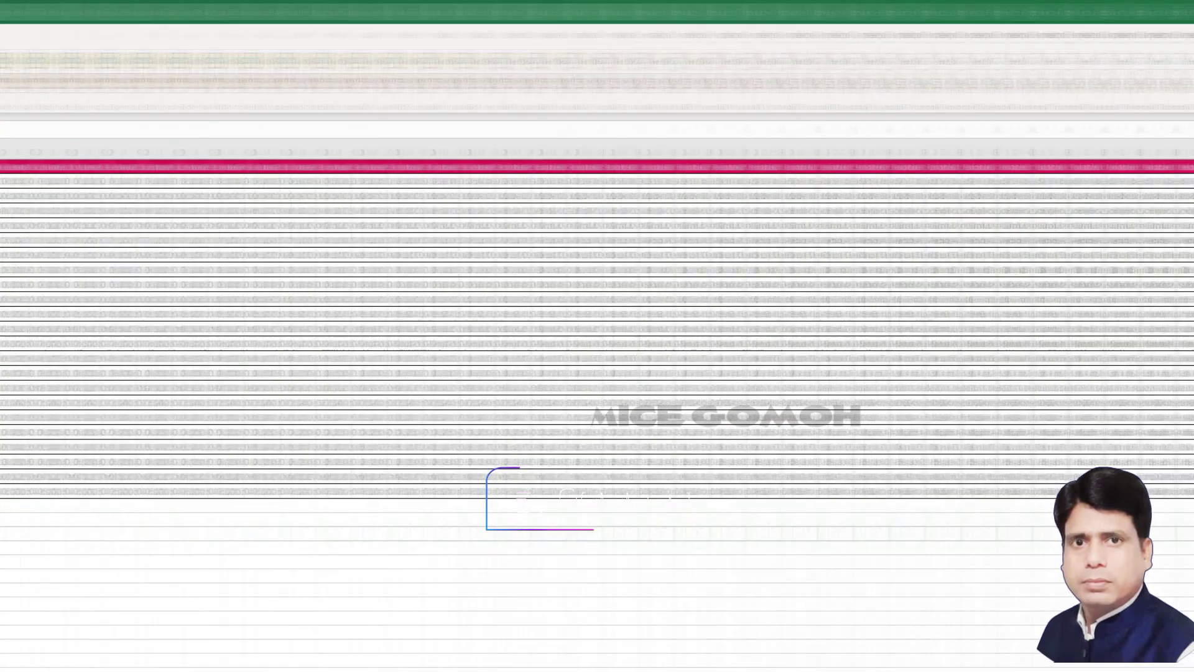